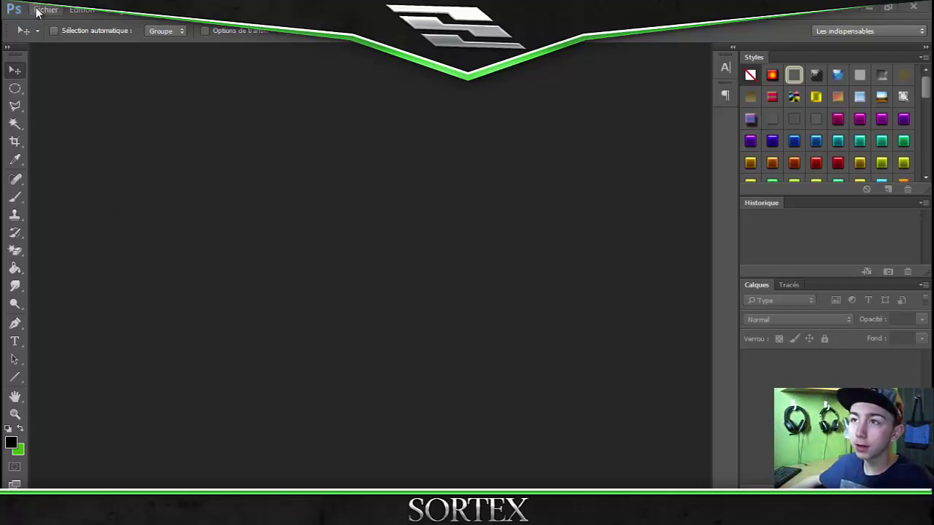
# - Create a new 1000 × 1000 pixel RGB document with a Blanc (white) background
pyautogui.click(44, 9)
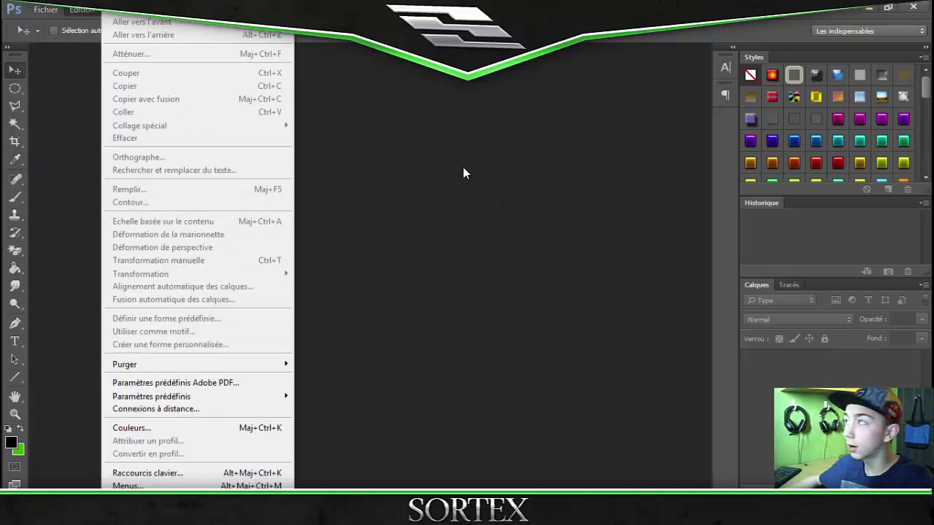
pyautogui.click(122, 24)
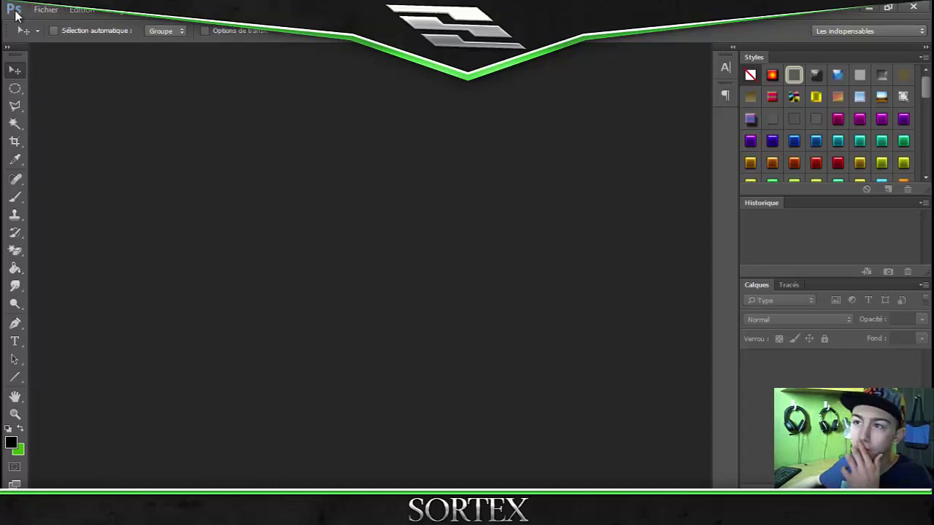
pyautogui.click(107, 11)
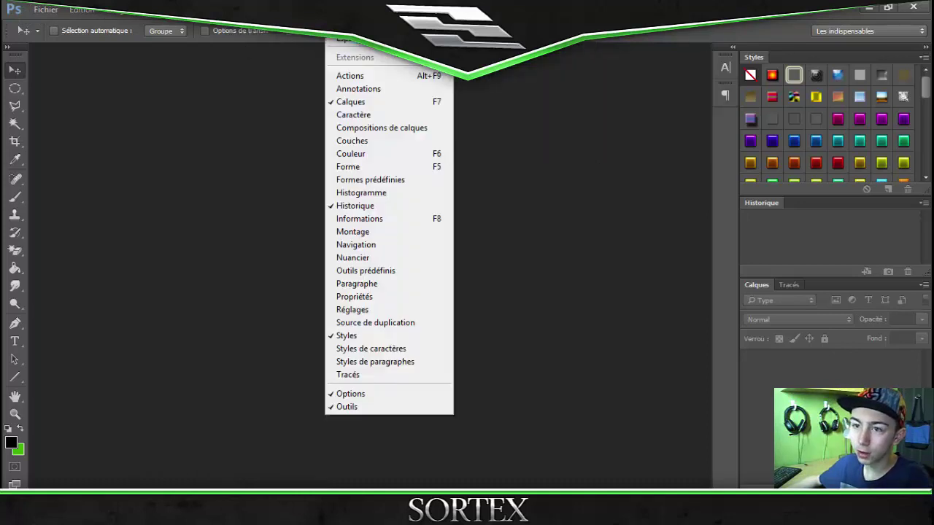
pyautogui.click(45, 9)
pyautogui.click(56, 27)
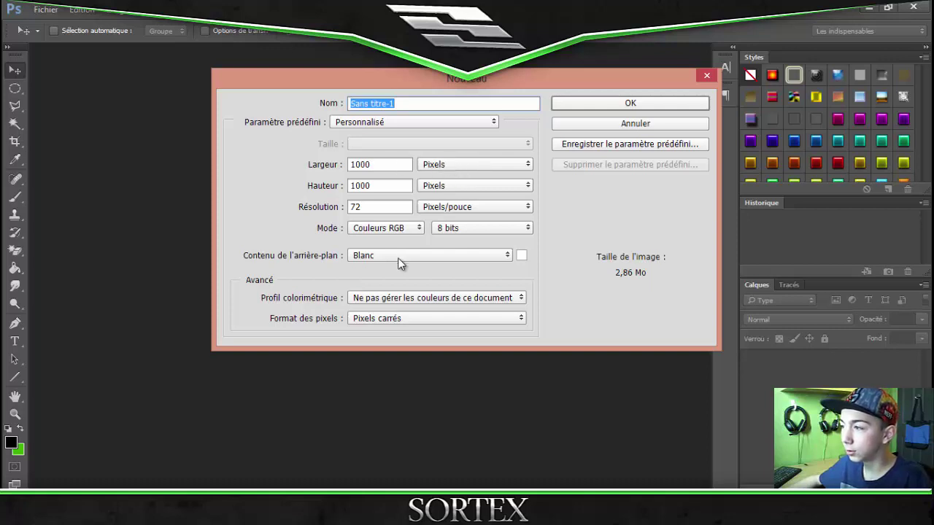
pyautogui.click(611, 101)
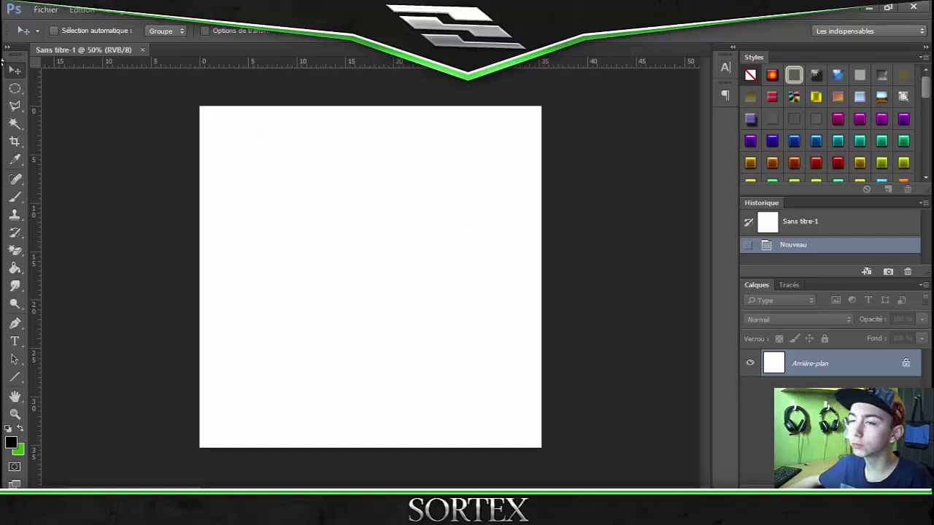
# - Add a new empty layer, Calque 1, above the Arrière-plan background
pyautogui.click(858, 365)
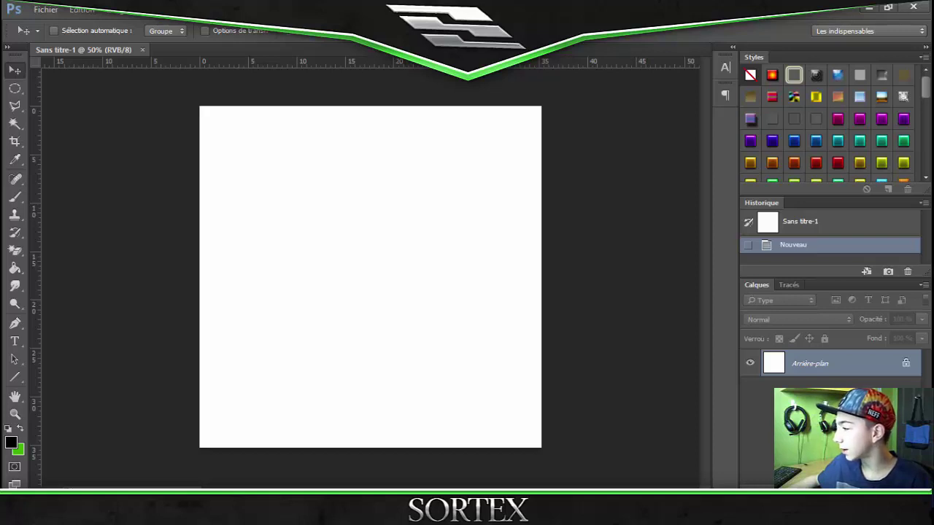
pyautogui.click(888, 478)
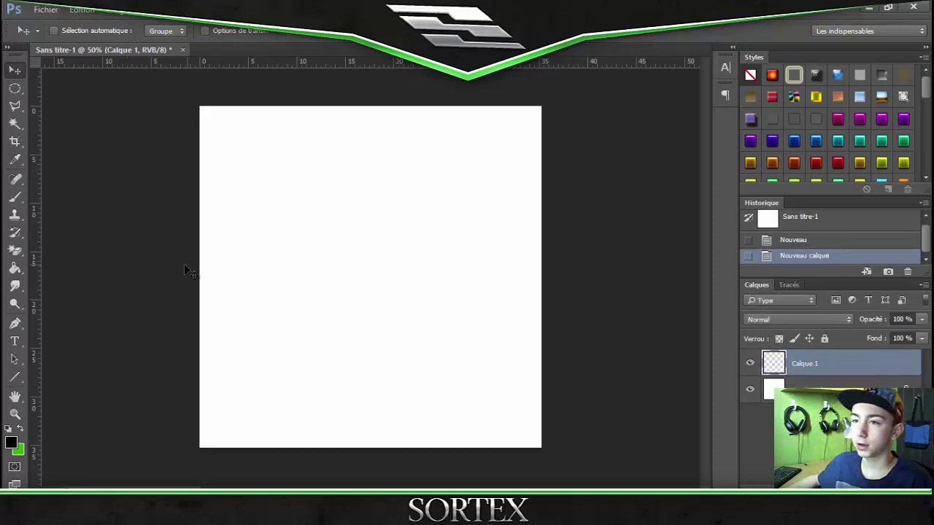
pyautogui.doubleClick(829, 364)
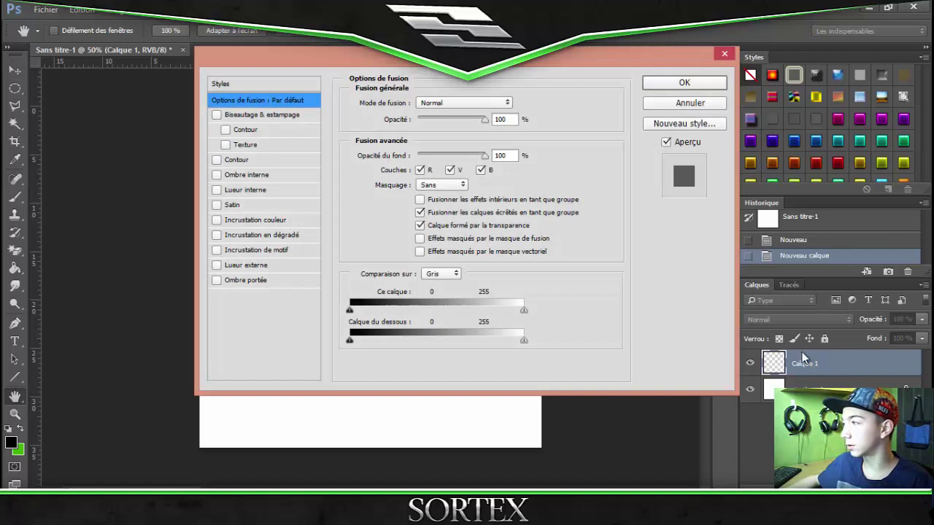
pyautogui.press('Return')
# - Choose the Polygonal Lasso tool with Calque 1 as the active layer
pyautogui.press('v')
pyautogui.click(802, 388)
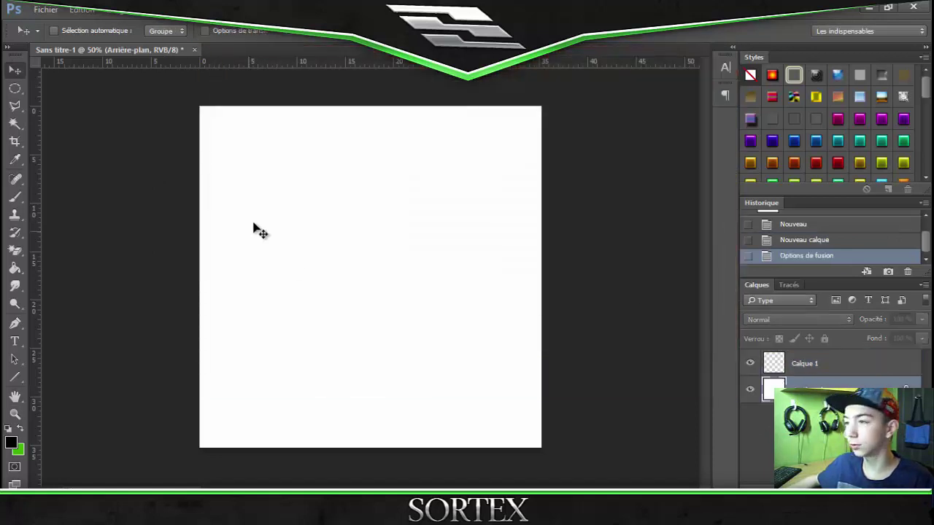
pyautogui.click(15, 105)
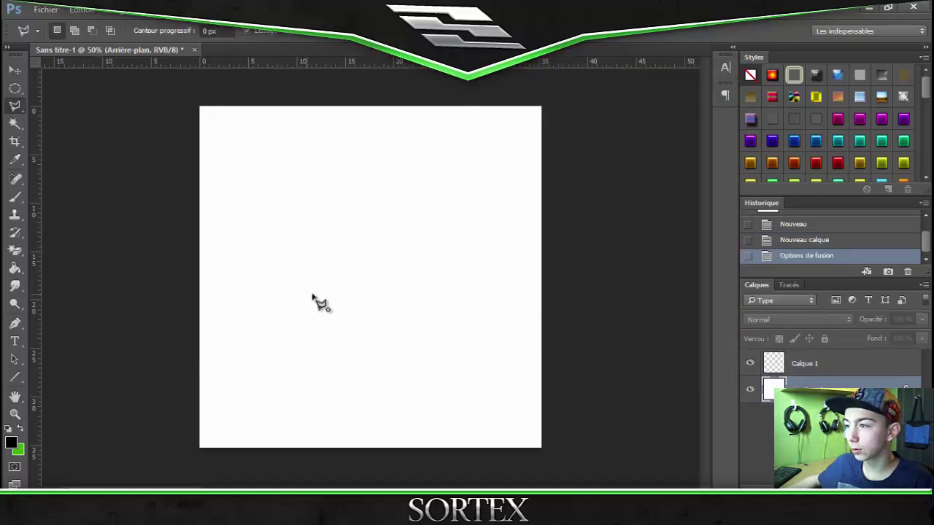
pyautogui.click(852, 363)
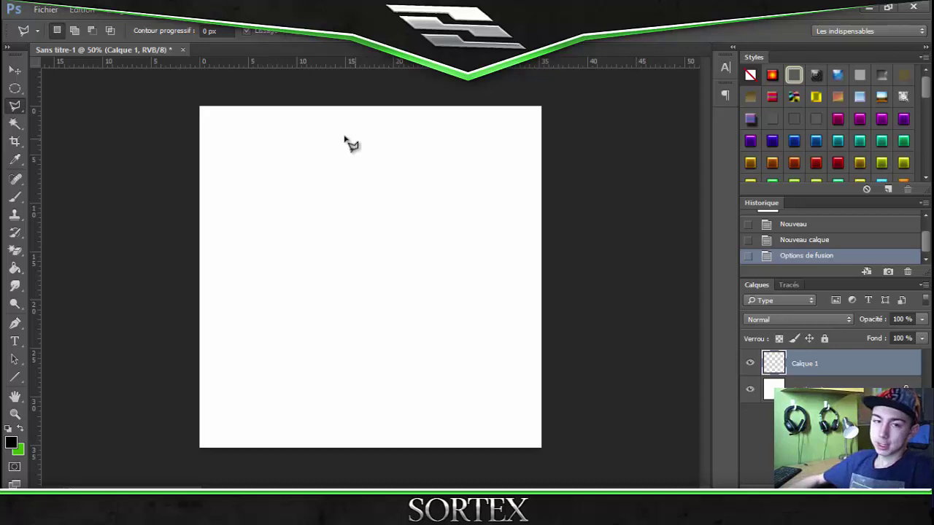
# - Place two vertical guides near the centre and a horizontal guide across the middle
pyautogui.moveTo(38, 178); pyautogui.dragTo(364, 188)
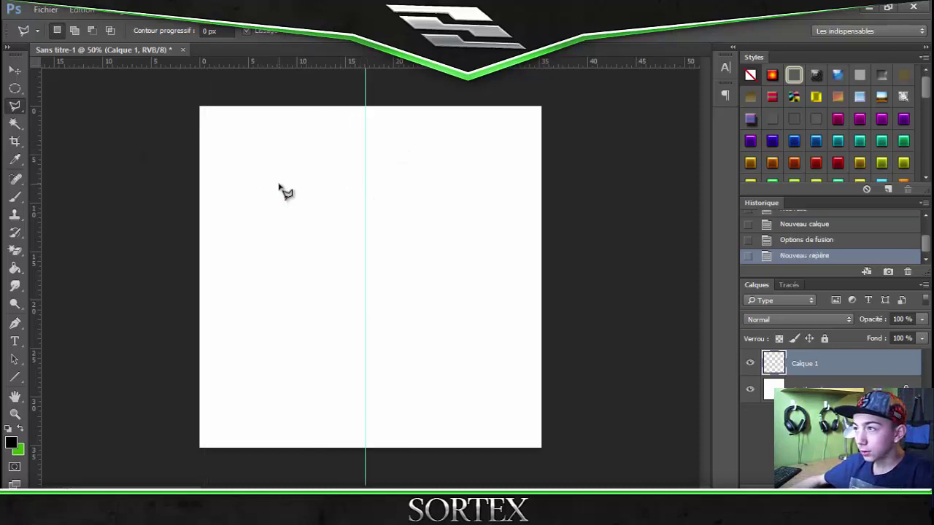
pyautogui.moveTo(35, 205); pyautogui.dragTo(373, 221)
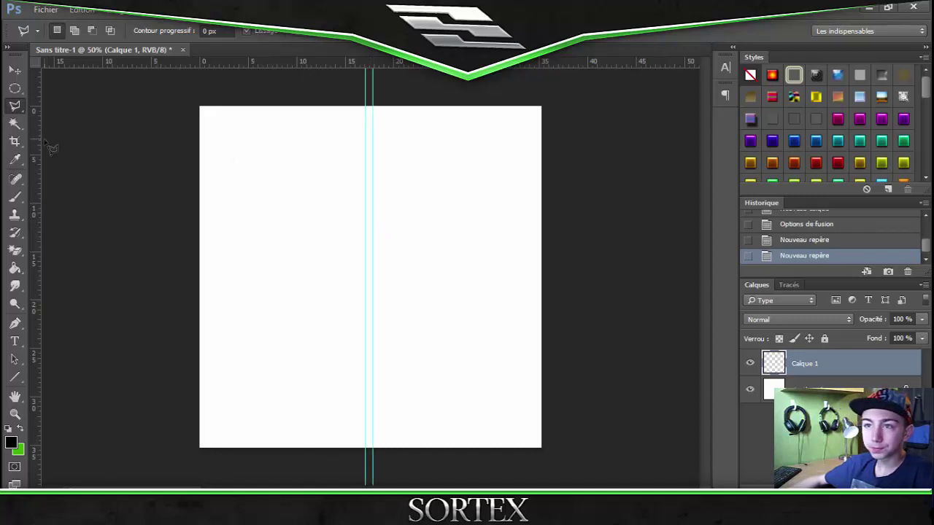
pyautogui.moveTo(213, 61); pyautogui.dragTo(250, 265)
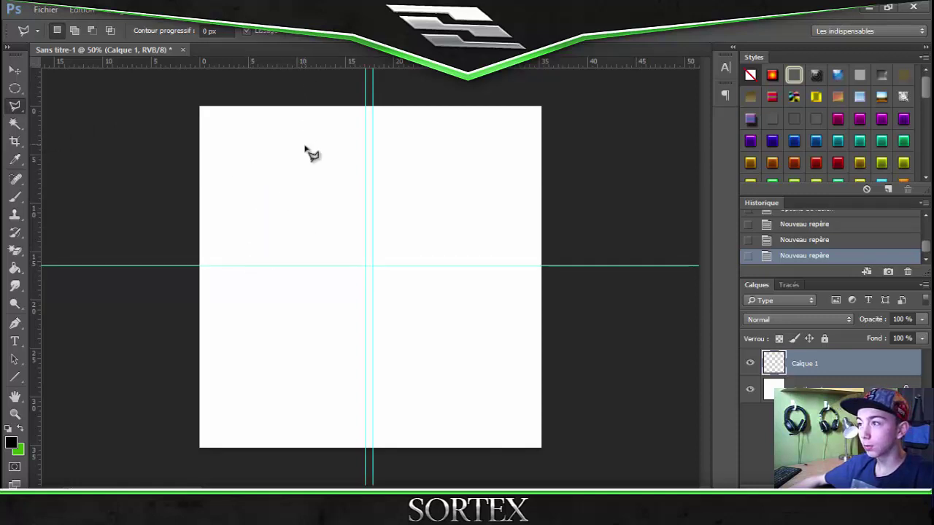
pyautogui.click(299, 71)
pyautogui.doubleClick(313, 113)
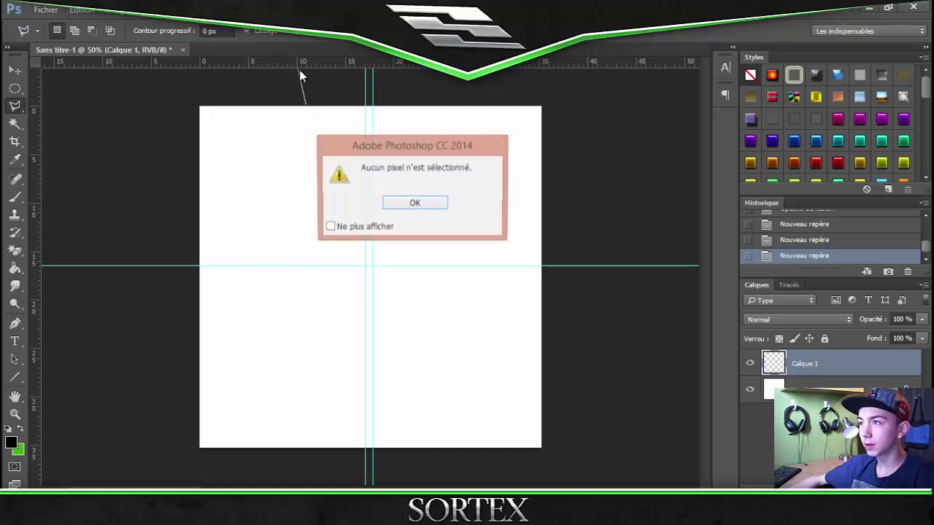
pyautogui.click(390, 206)
# - Add horizontal guides near top and bottom, and vertical guides near left and right
pyautogui.moveTo(328, 62); pyautogui.dragTo(329, 133)
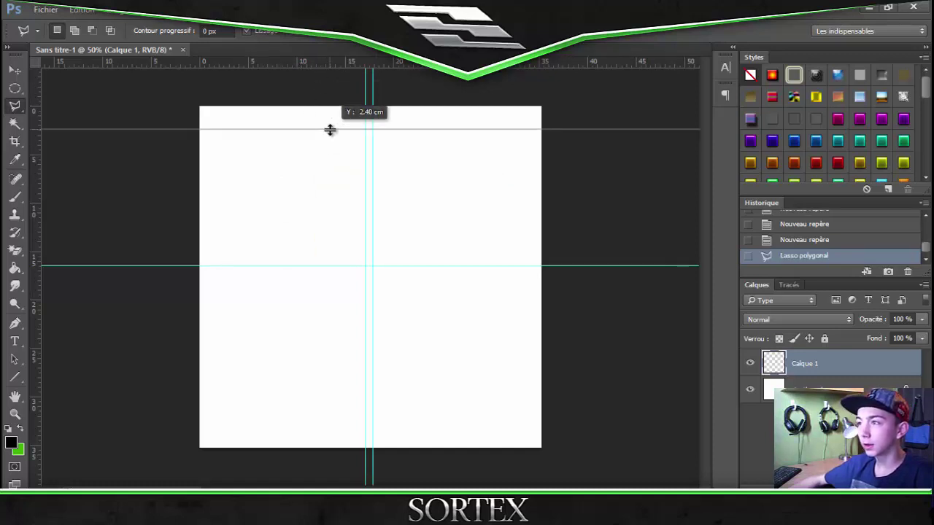
pyautogui.moveTo(314, 59); pyautogui.dragTo(324, 398)
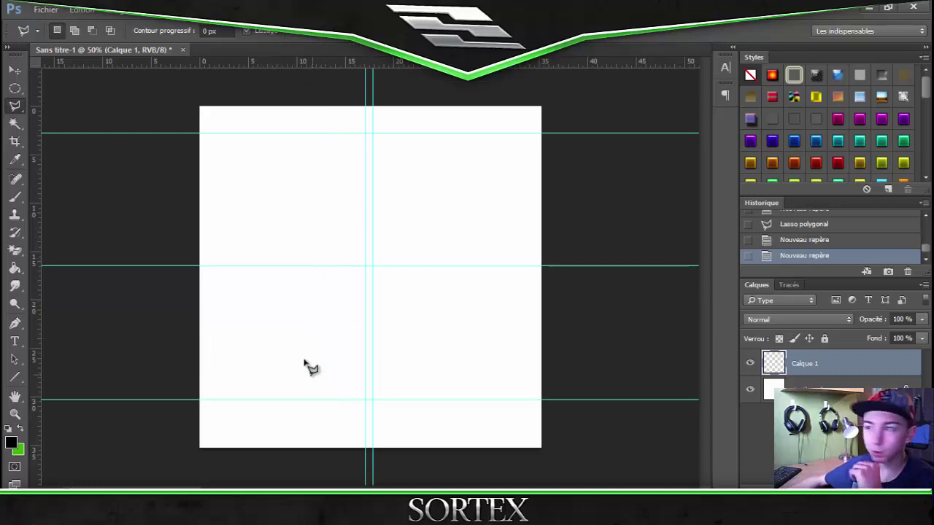
pyautogui.moveTo(34, 253); pyautogui.dragTo(240, 281)
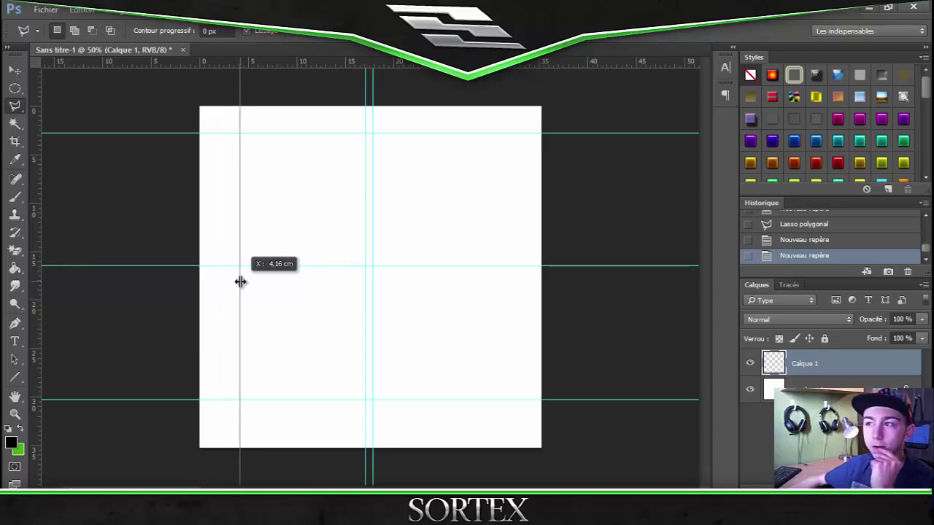
pyautogui.moveTo(240, 282); pyautogui.dragTo(240, 281)
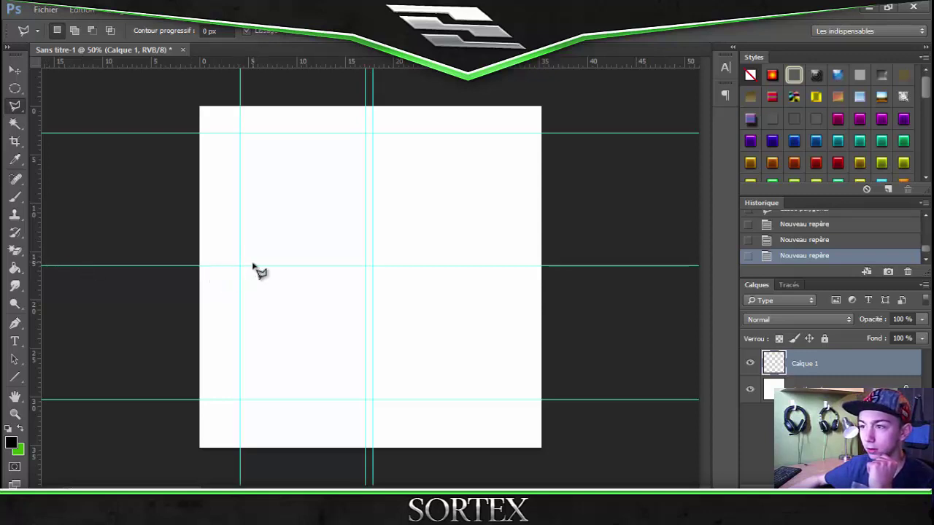
pyautogui.moveTo(36, 261); pyautogui.dragTo(515, 301)
pyautogui.moveTo(513, 301); pyautogui.dragTo(510, 301)
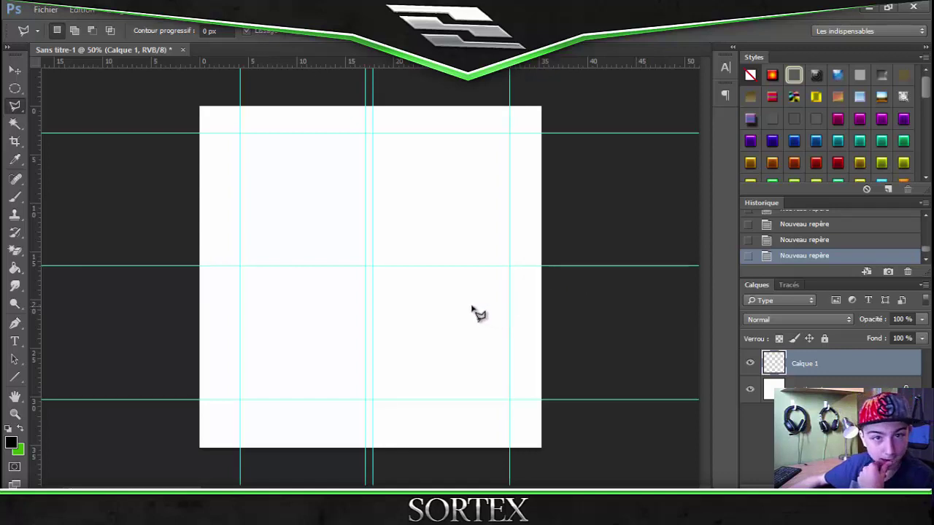
# - Trace a first half-diamond selection along the guides, then discard it
pyautogui.click(365, 134)
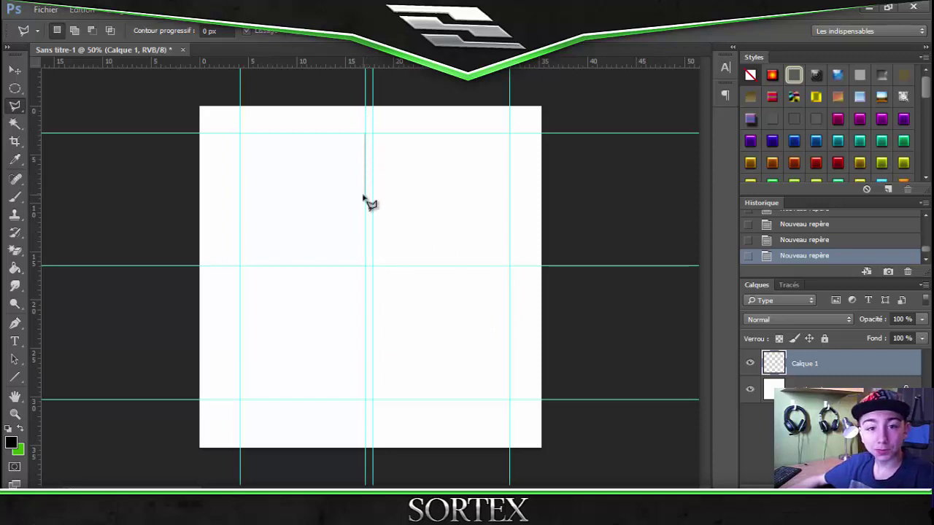
pyautogui.click(366, 393)
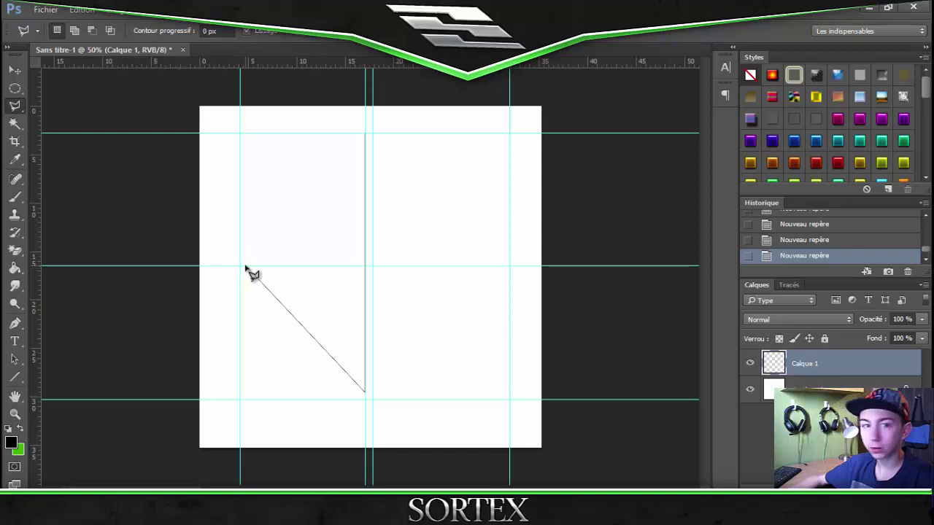
pyautogui.click(246, 265)
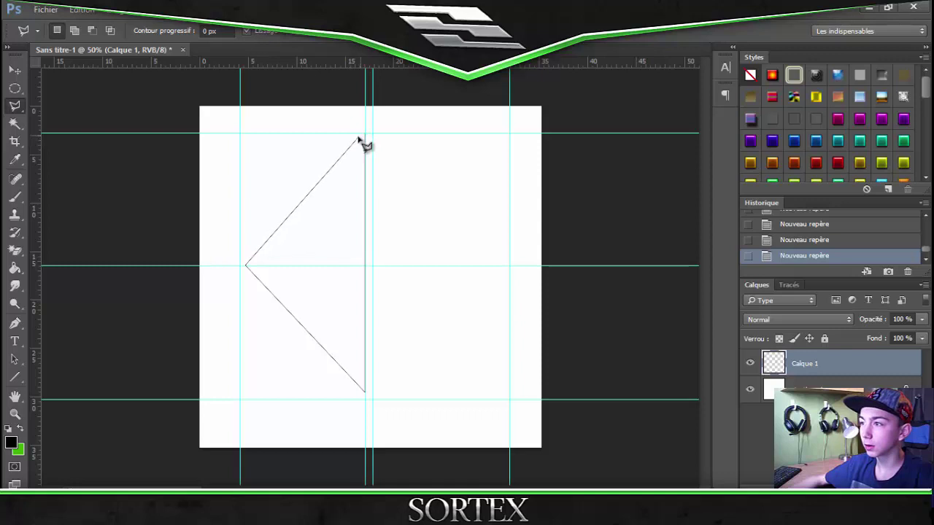
pyautogui.click(365, 138)
pyautogui.click(15, 88)
pyautogui.click(366, 193)
pyautogui.click(15, 105)
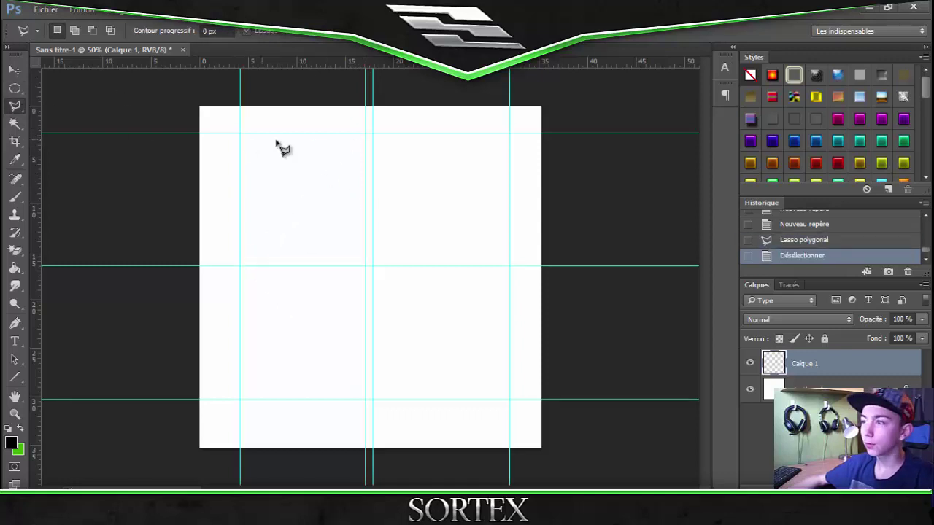
# - Retrace the left chevron band, inner triangle and central bar along the guides
pyautogui.click(366, 135)
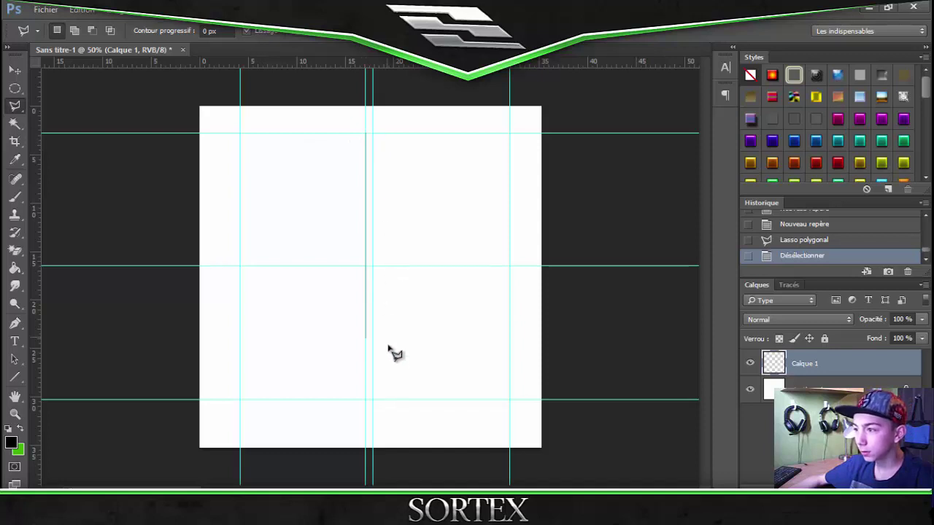
pyautogui.click(372, 398)
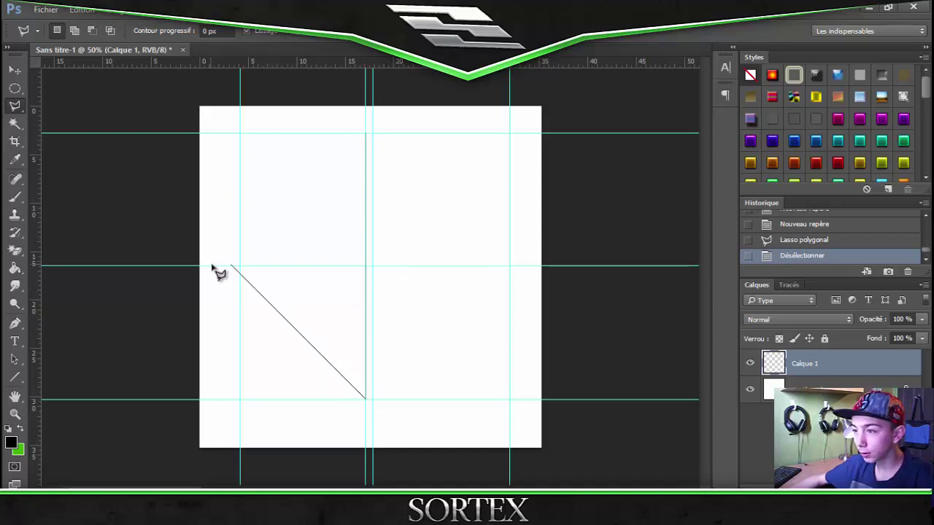
pyautogui.click(230, 265)
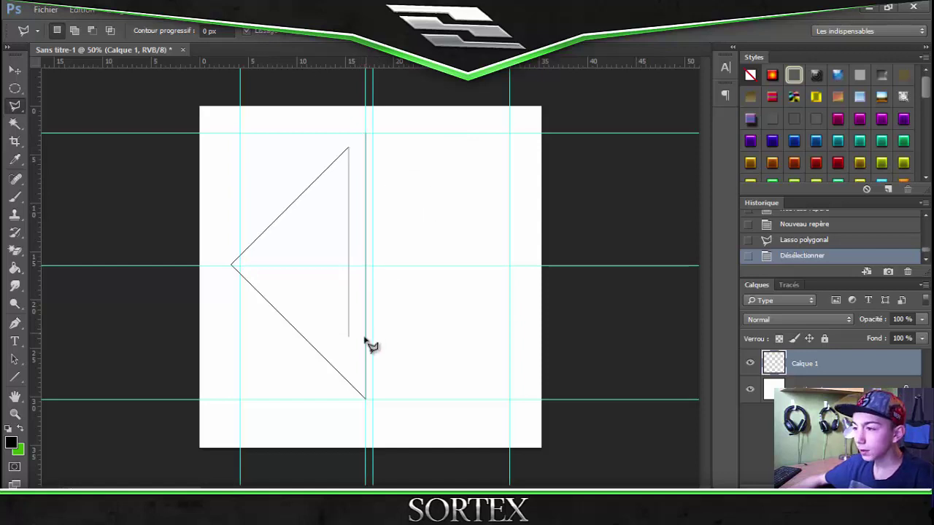
pyautogui.click(348, 335)
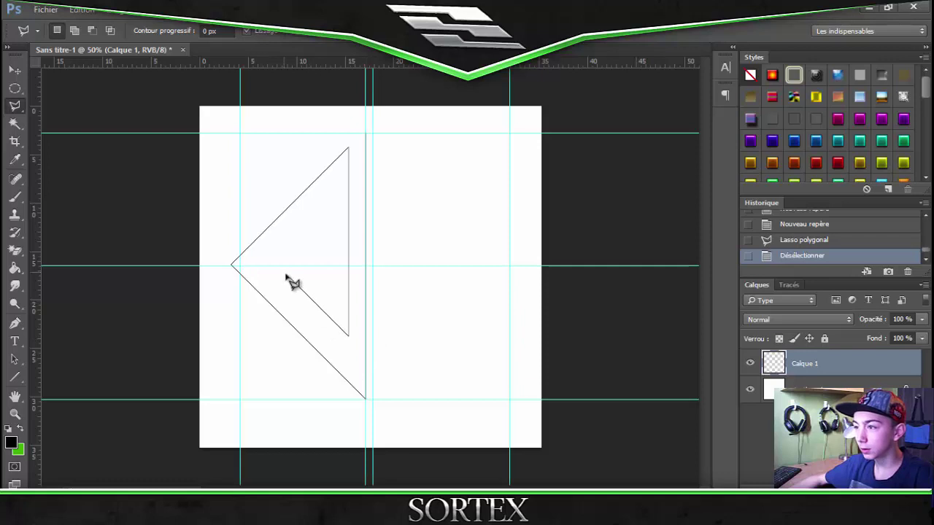
pyautogui.click(277, 267)
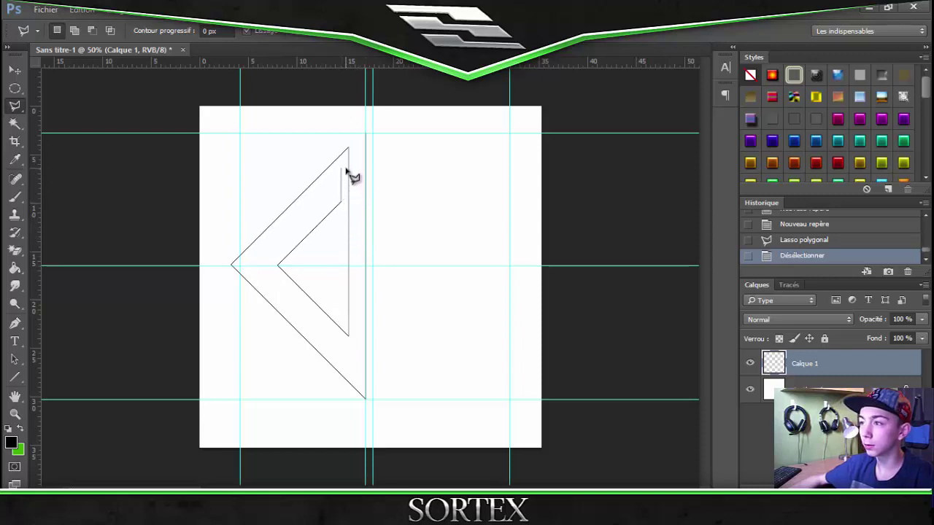
pyautogui.click(341, 167)
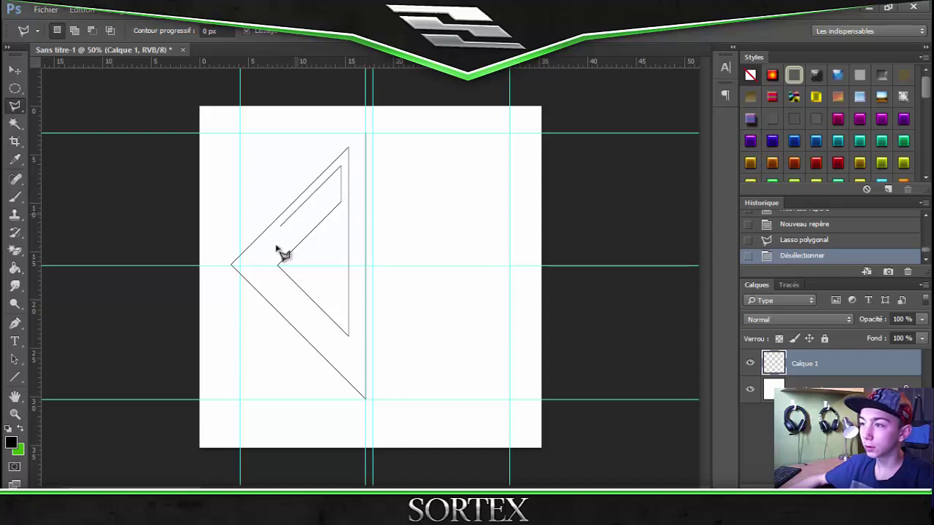
pyautogui.click(241, 266)
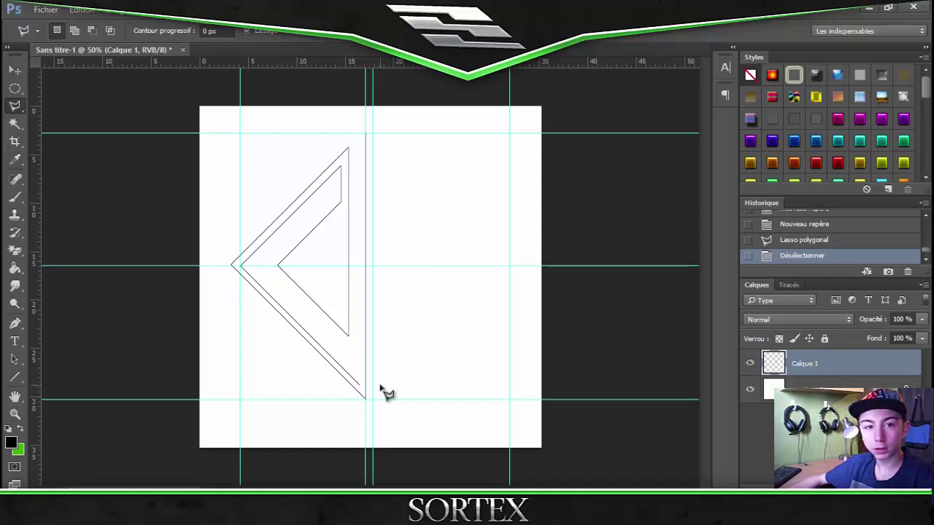
# - Close the chevron selection, fill it black with the Paint Bucket, and deselect
pyautogui.click(364, 137)
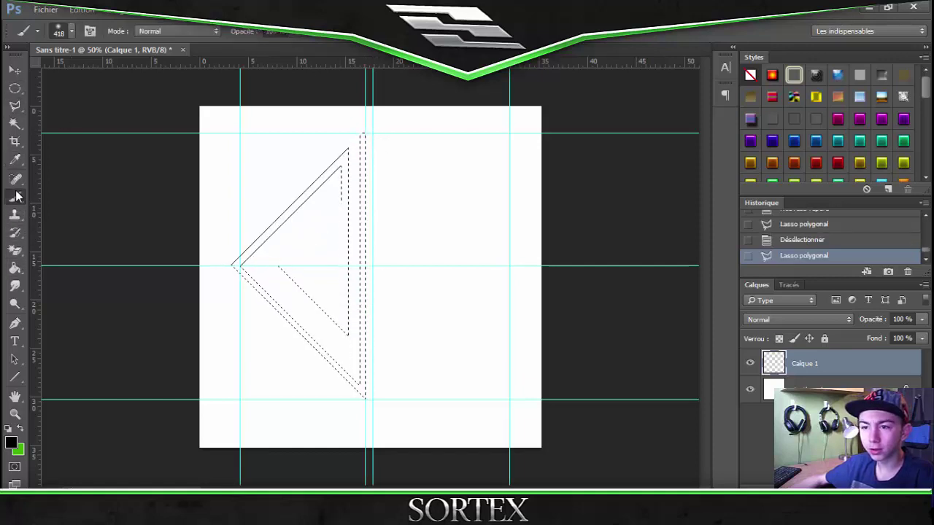
pyautogui.click(14, 268)
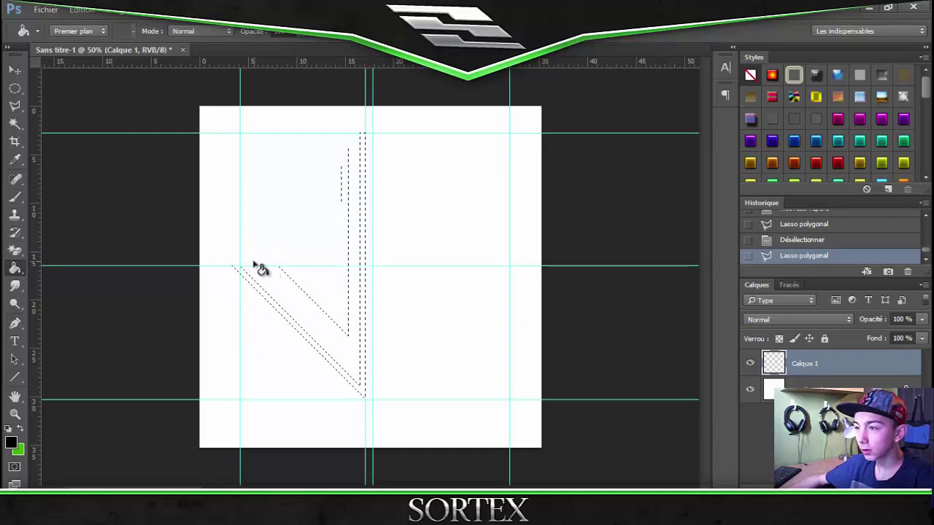
pyautogui.click(251, 266)
pyautogui.click(14, 91)
pyautogui.hotkey('ctrl', 'd')
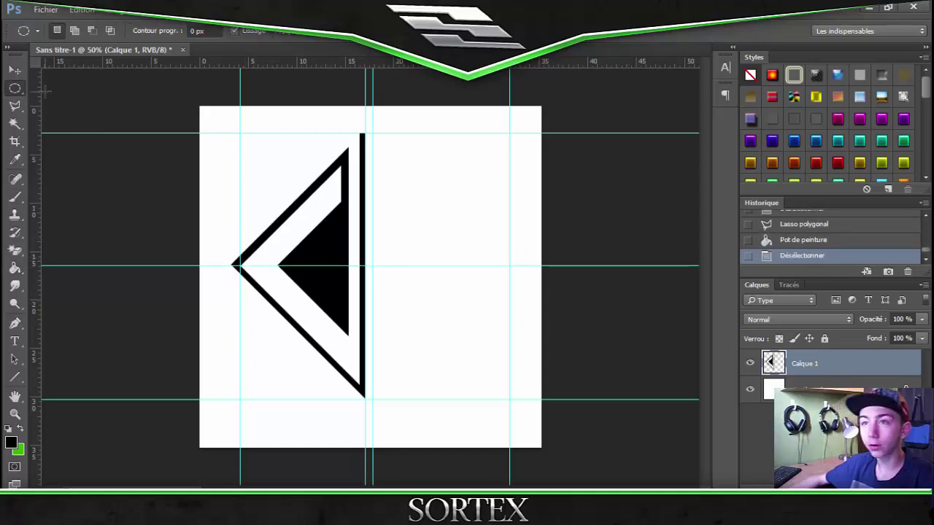
pyautogui.click(14, 70)
# - Duplicate the left half, flip it horizontally, and move it right to complete the diamond
pyautogui.hotkey('ctrl', 'j')
pyautogui.hotkey('ctrl', 't')
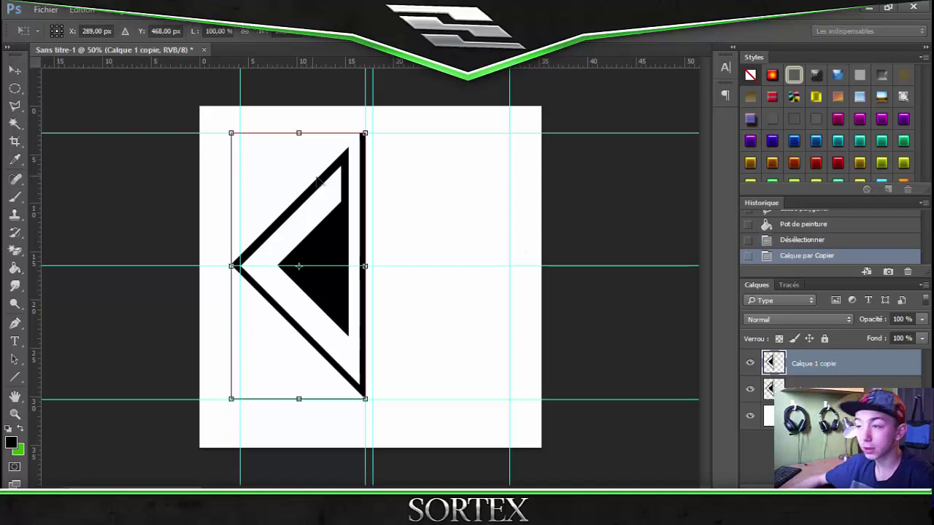
pyautogui.rightClick(347, 193)
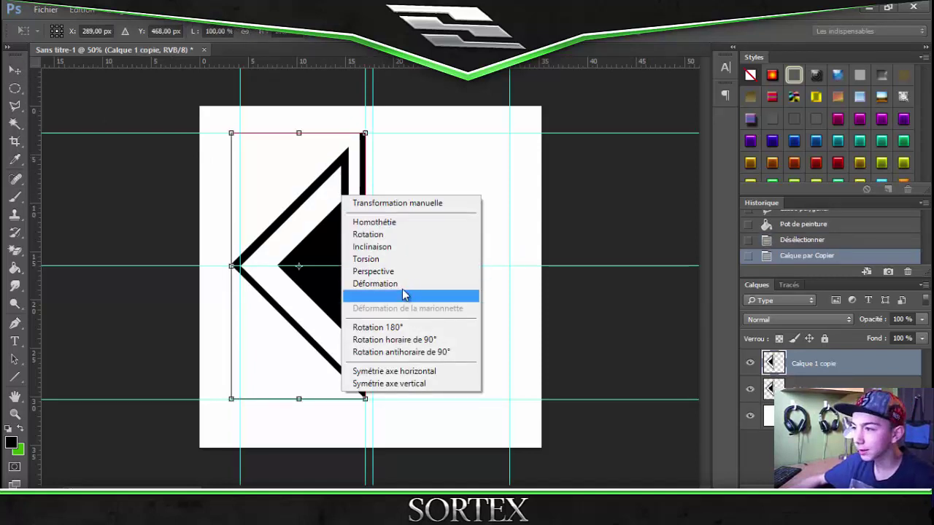
pyautogui.click(376, 370)
pyautogui.click(15, 69)
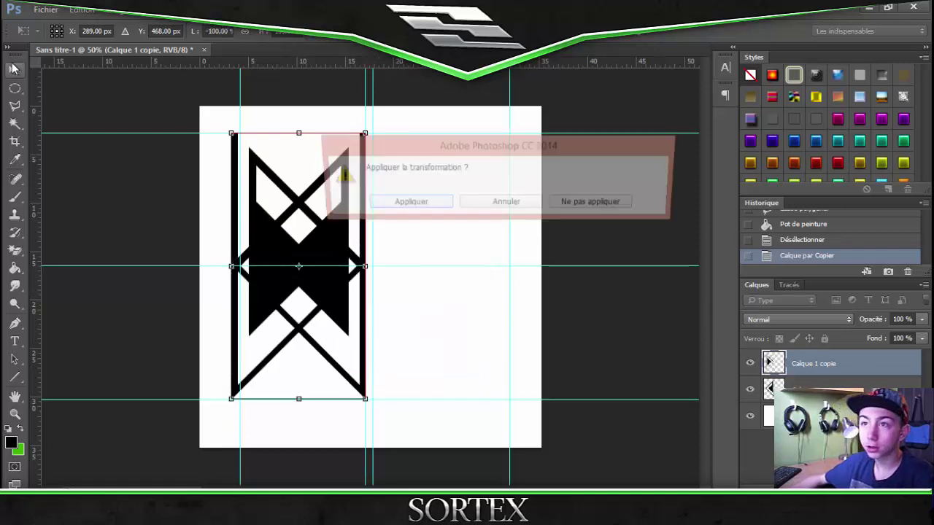
pyautogui.click(406, 206)
pyautogui.moveTo(301, 262); pyautogui.dragTo(407, 268)
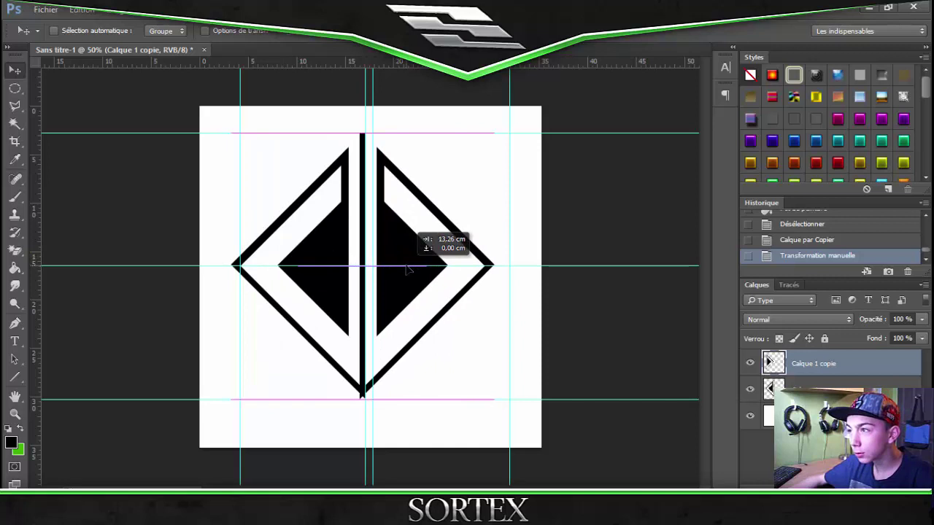
pyautogui.moveTo(407, 269); pyautogui.dragTo(406, 266)
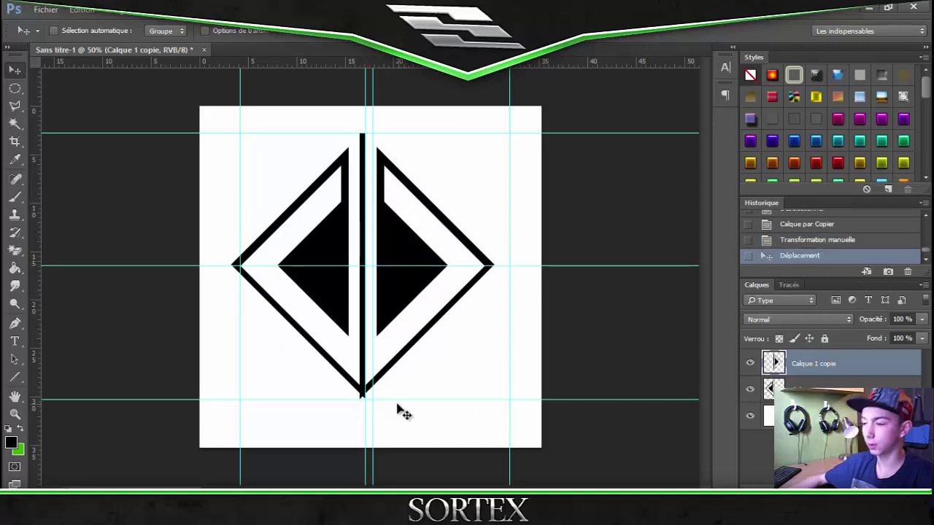
# - Drag two vertical guides off the drawing and merge both halves into one layer
pyautogui.moveTo(366, 393); pyautogui.dragTo(85, 379)
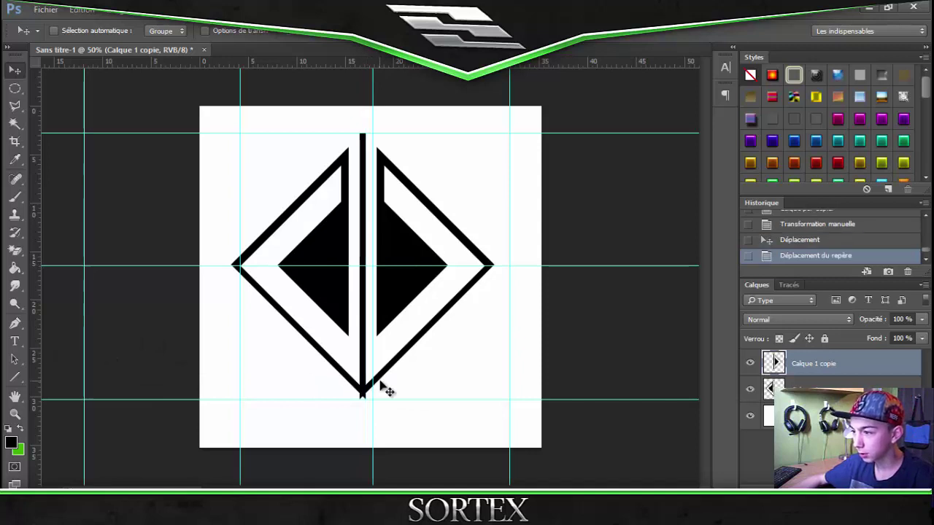
pyautogui.moveTo(372, 383); pyautogui.dragTo(79, 383)
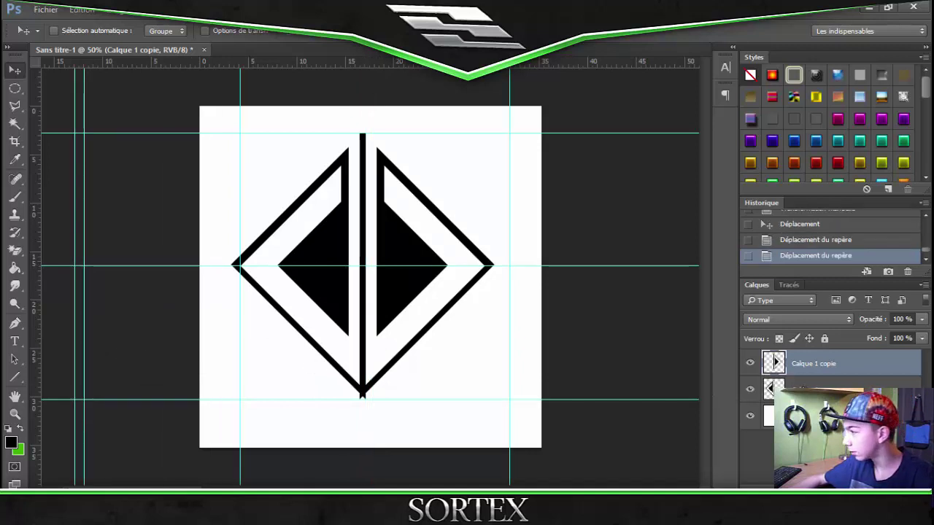
pyautogui.keyDown('shift'); pyautogui.click(802, 389); pyautogui.keyUp('shift')
pyautogui.rightClick(802, 389)
pyautogui.click(696, 398)
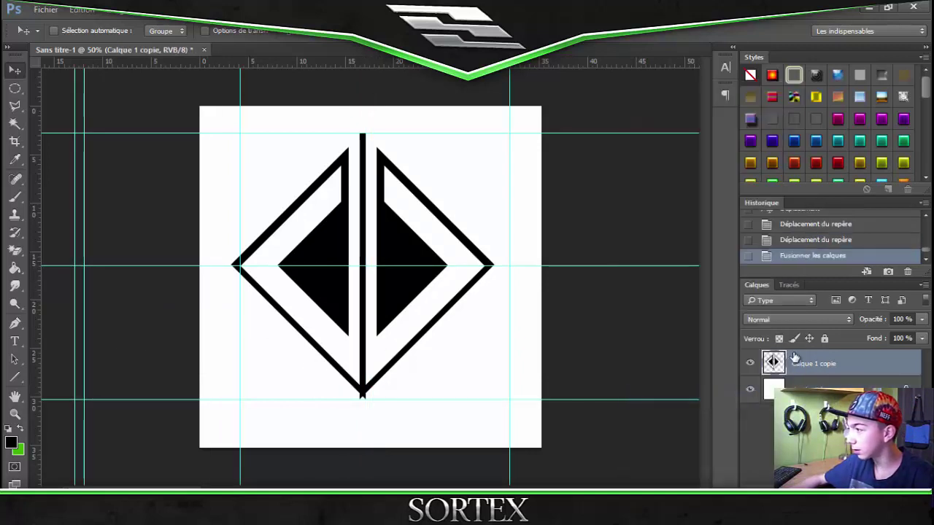
# - Zoom in on the bottom tip and lasso-select the overlapping area around it
pyautogui.click(15, 414)
pyautogui.click(400, 391)
pyautogui.click(326, 415)
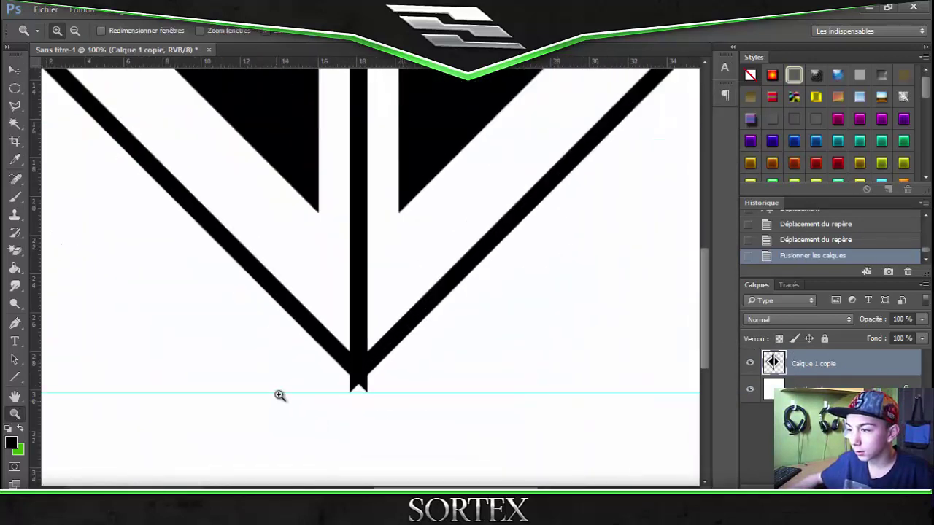
pyautogui.click(15, 106)
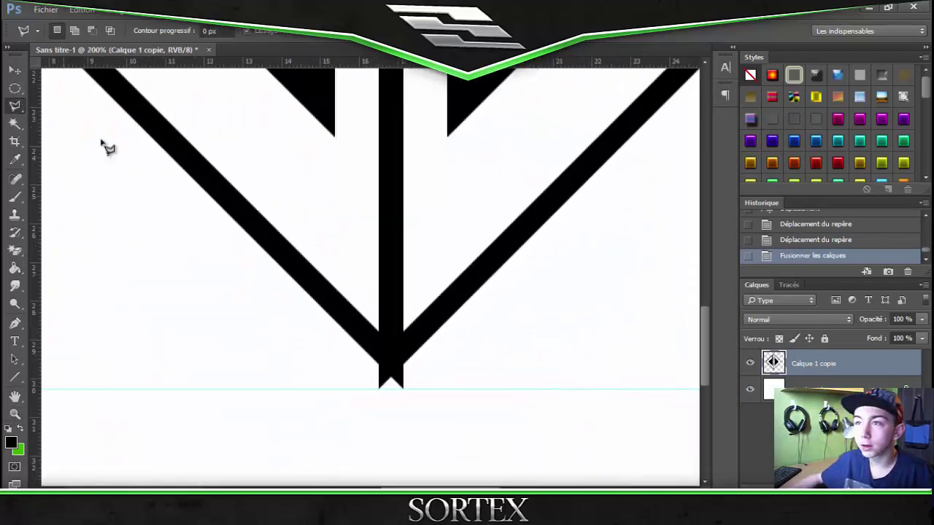
pyautogui.click(167, 156)
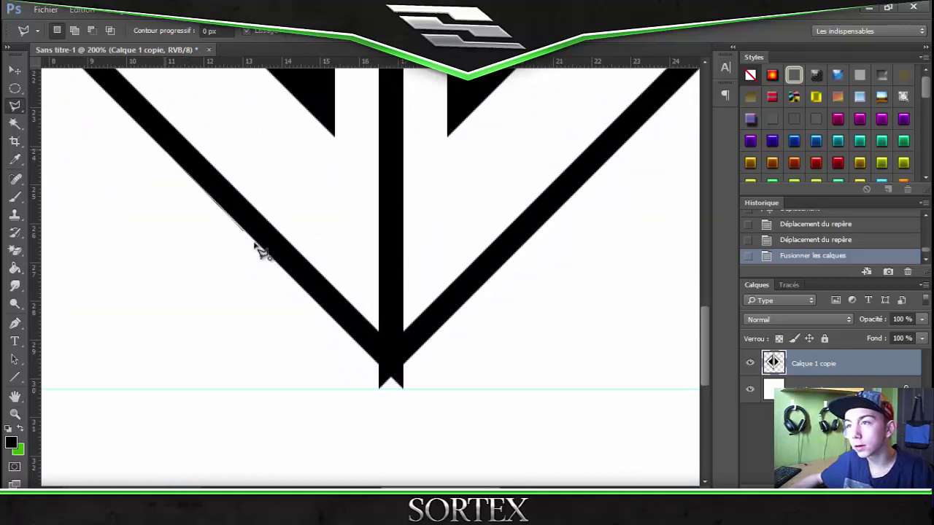
pyautogui.click(392, 377)
pyautogui.click(417, 351)
pyautogui.click(417, 400)
pyautogui.click(336, 401)
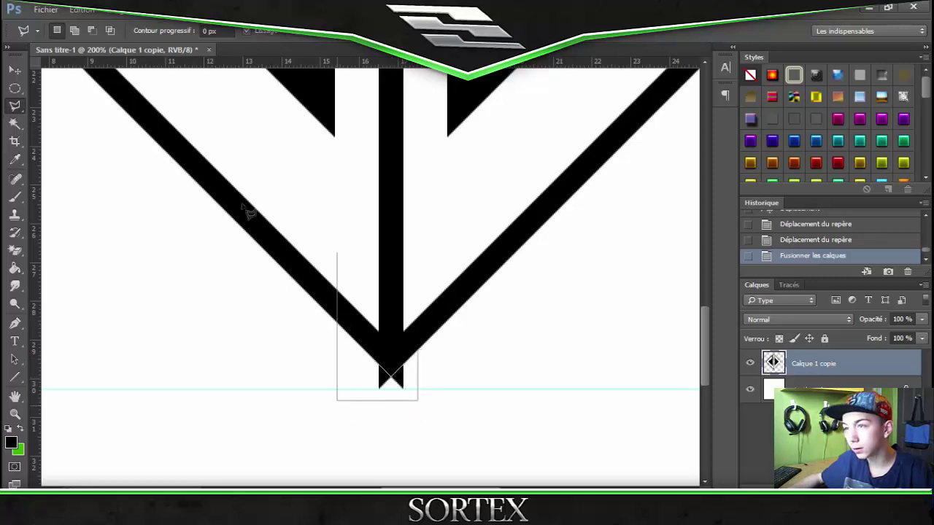
pyautogui.click(167, 153)
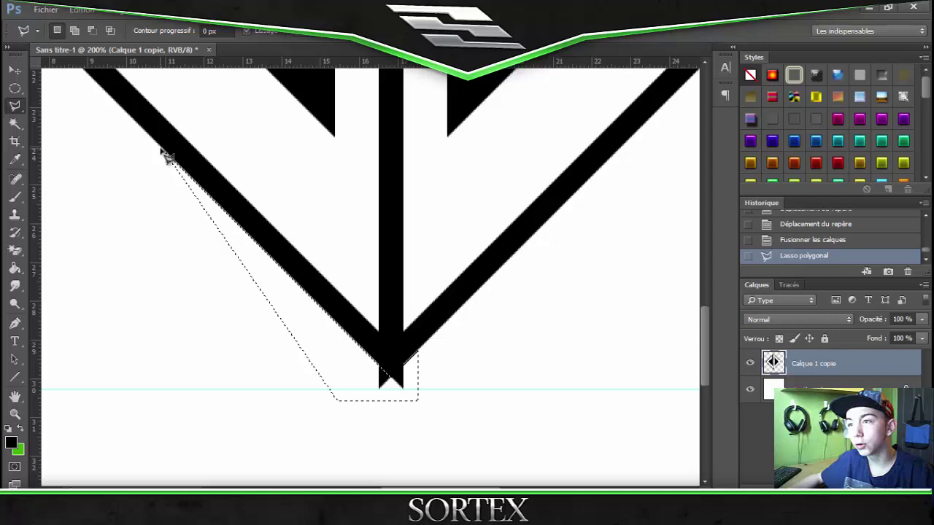
# - Erase the excess black with the Magic Eraser, deselect, and fit the view
pyautogui.click(16, 252)
pyautogui.click(386, 379)
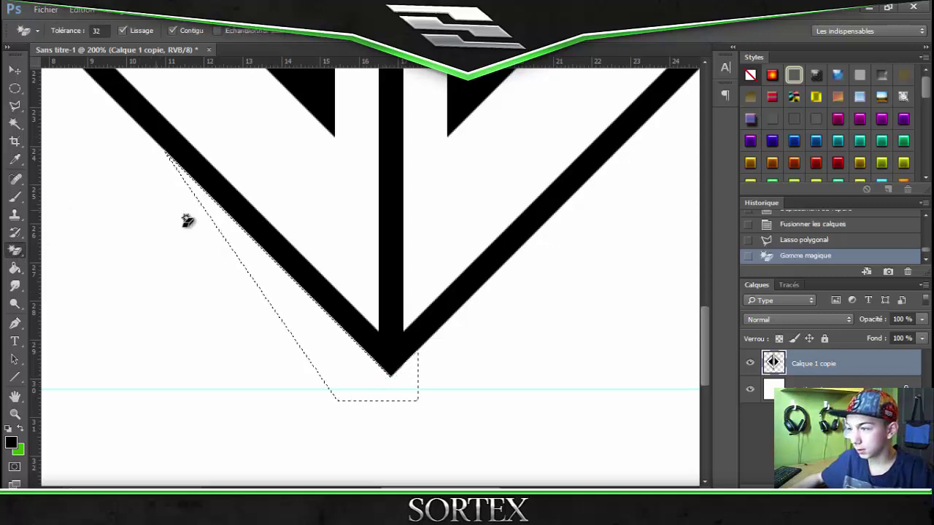
pyautogui.hotkey('ctrl', 'd')
pyautogui.click(15, 413)
pyautogui.rightClick(160, 387)
pyautogui.click(164, 387)
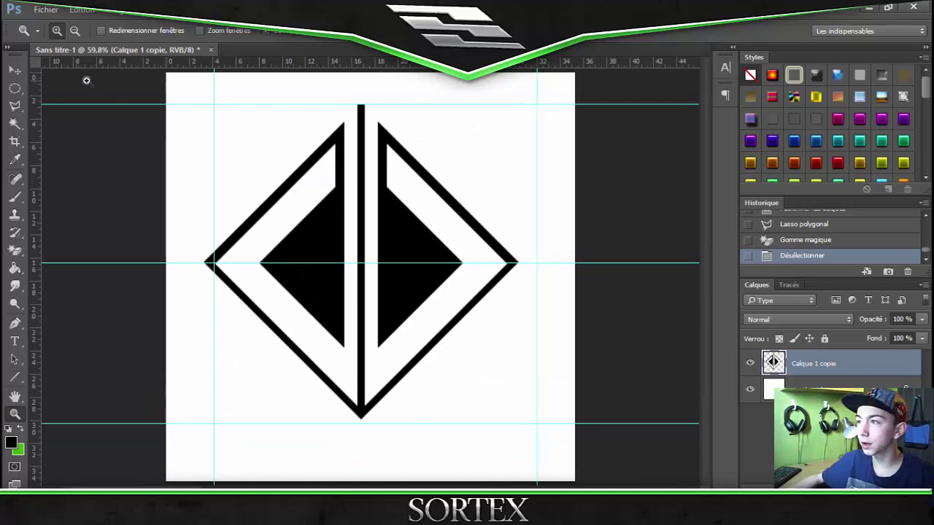
# - Add a guide at the diamond's top and erase the bar's protruding tip with the Gomme eraser
pyautogui.moveTo(305, 64); pyautogui.dragTo(308, 122)
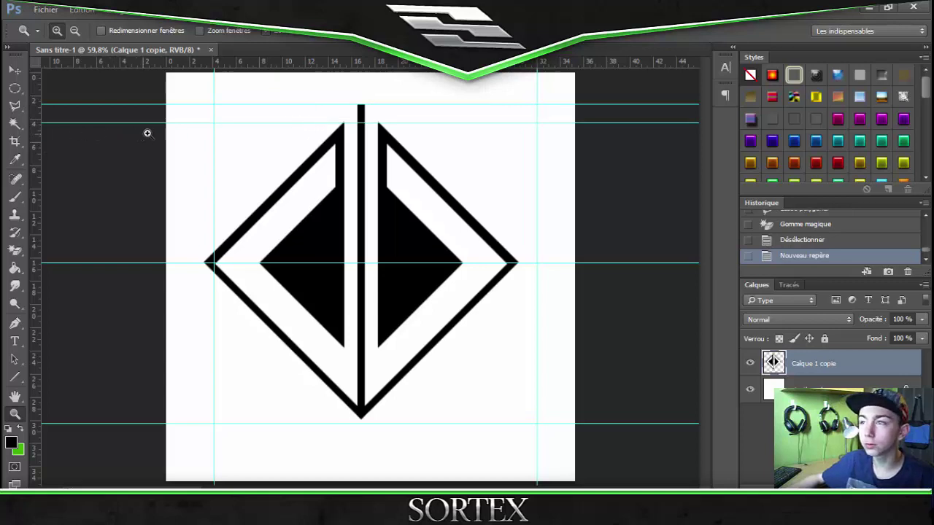
pyautogui.click(15, 249)
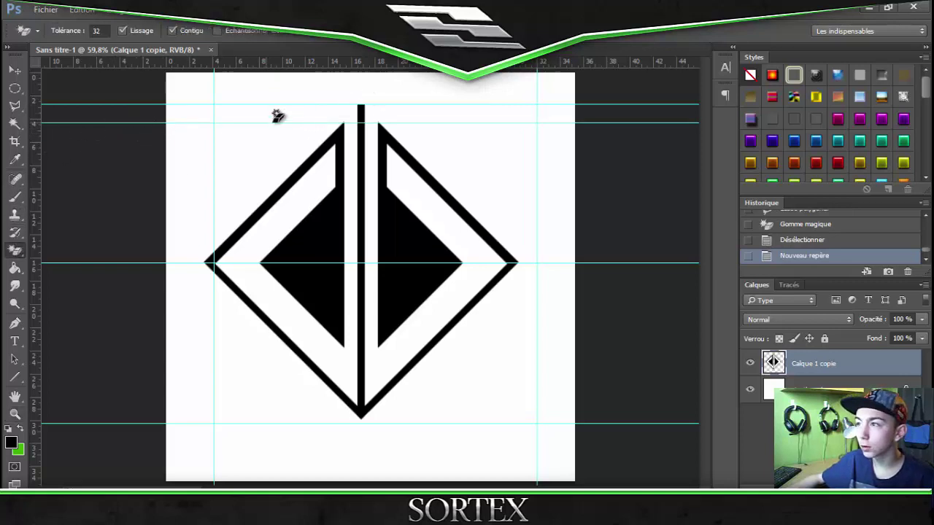
pyautogui.rightClick(14, 250)
pyautogui.click(48, 249)
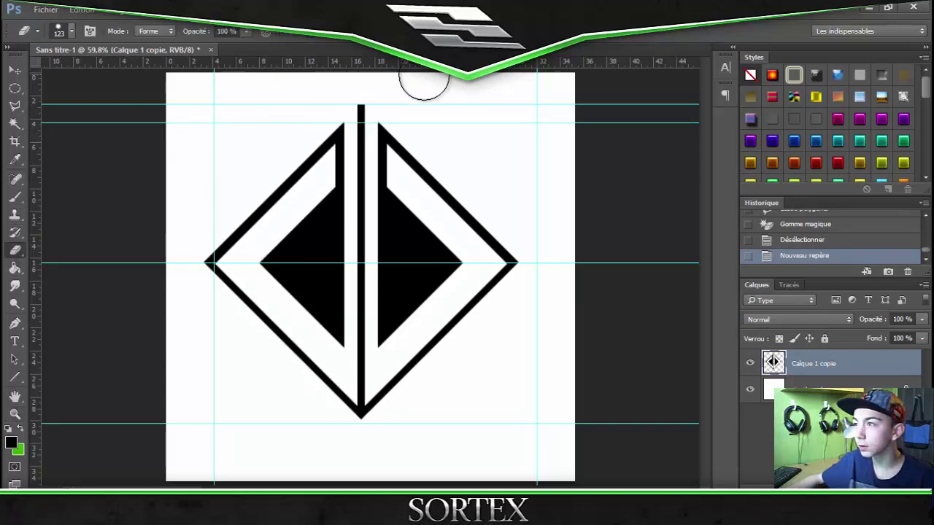
pyautogui.click(360, 97)
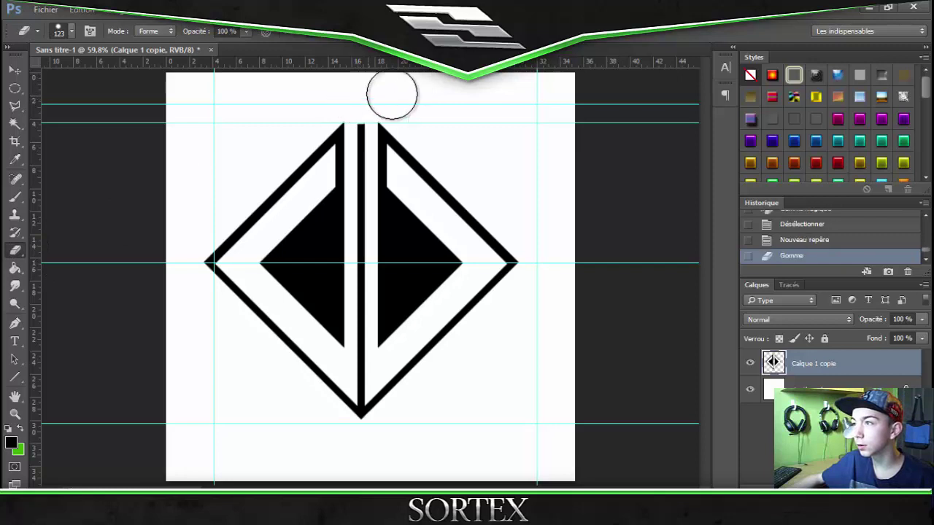
pyautogui.click(791, 239)
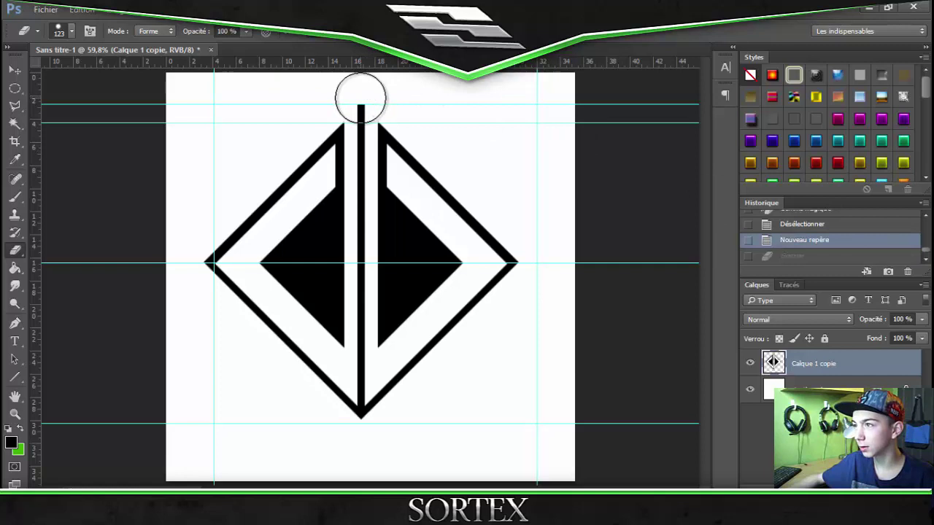
pyautogui.click(360, 97)
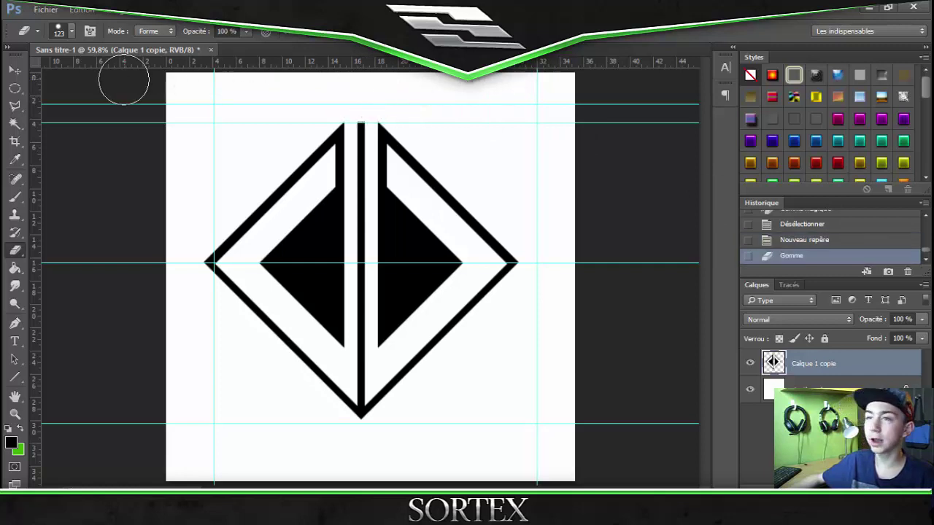
pyautogui.click(15, 71)
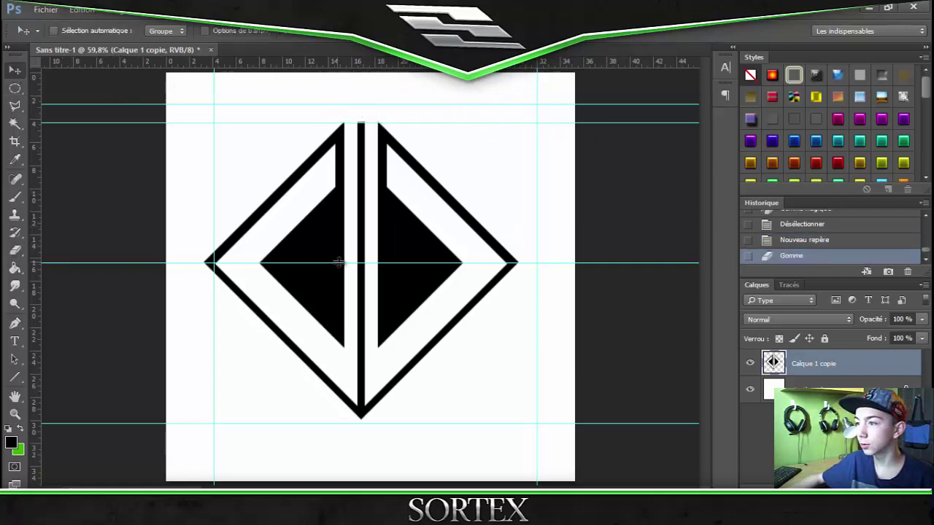
# - Drag all six guides back onto the rulers to remove them
pyautogui.moveTo(340, 264); pyautogui.dragTo(341, 57)
pyautogui.moveTo(352, 122); pyautogui.dragTo(352, 57)
pyautogui.moveTo(340, 104); pyautogui.dragTo(332, 55)
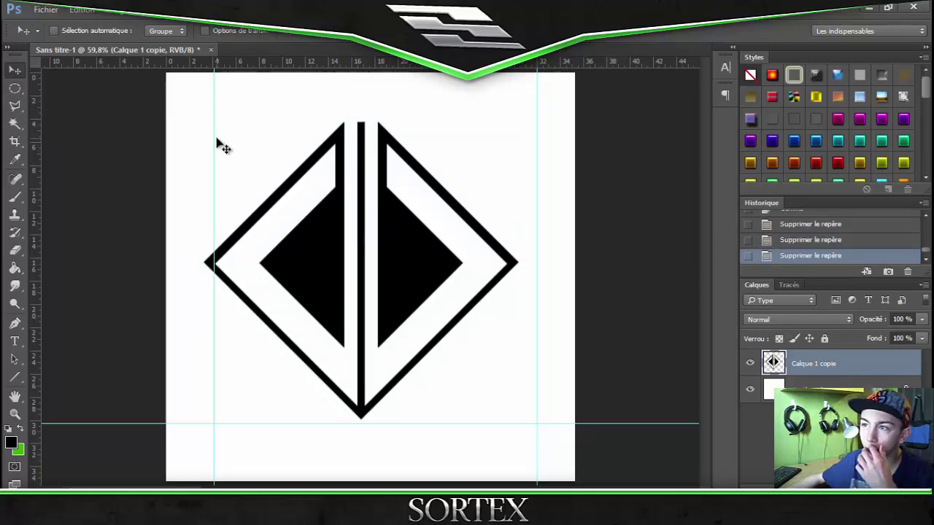
pyautogui.moveTo(214, 138); pyautogui.dragTo(131, 293)
pyautogui.moveTo(185, 423)
pyautogui.mouseDown()
pyautogui.moveTo(285, 72)
pyautogui.moveTo(319, 48)
pyautogui.mouseUp()
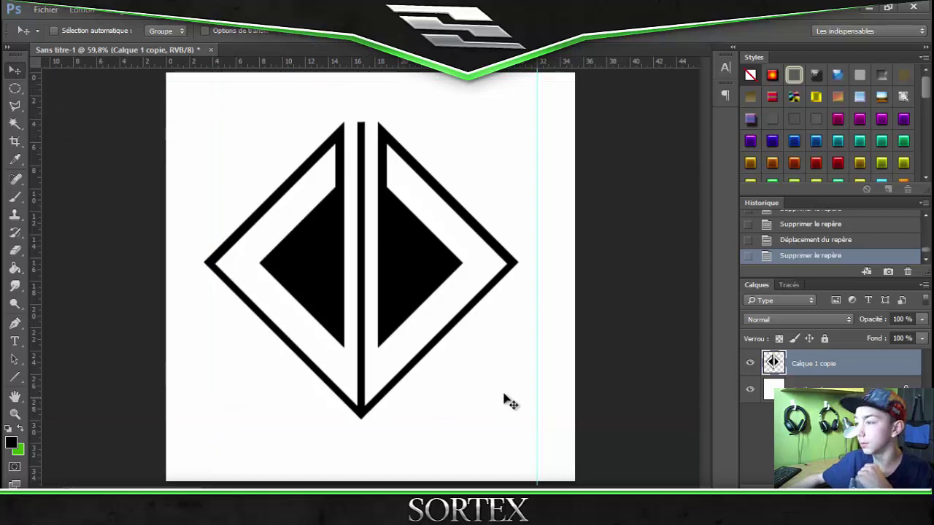
pyautogui.moveTo(537, 472); pyautogui.dragTo(33, 409)
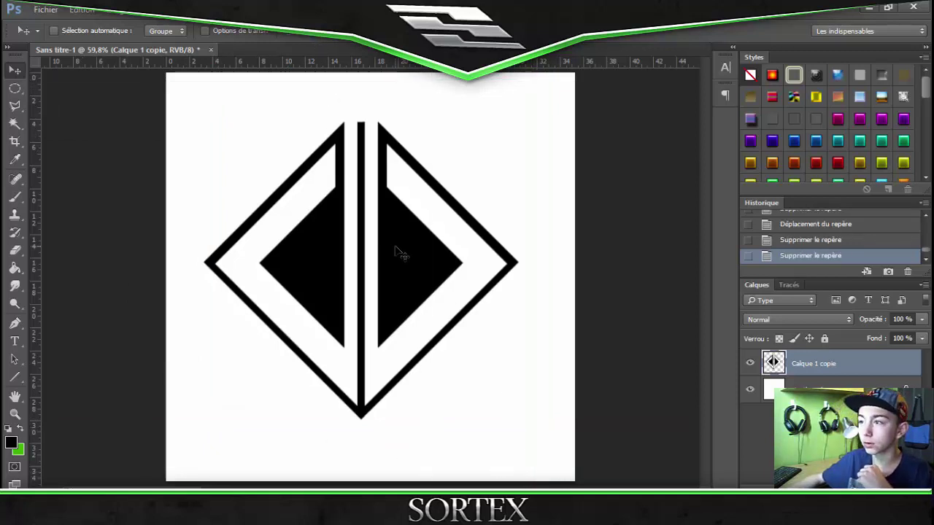
# - Reposition the diamond logo higher and centred on the canvas
pyautogui.moveTo(364, 216)
pyautogui.mouseDown()
pyautogui.moveTo(379, 222)
pyautogui.moveTo(371, 222)
pyautogui.mouseUp()
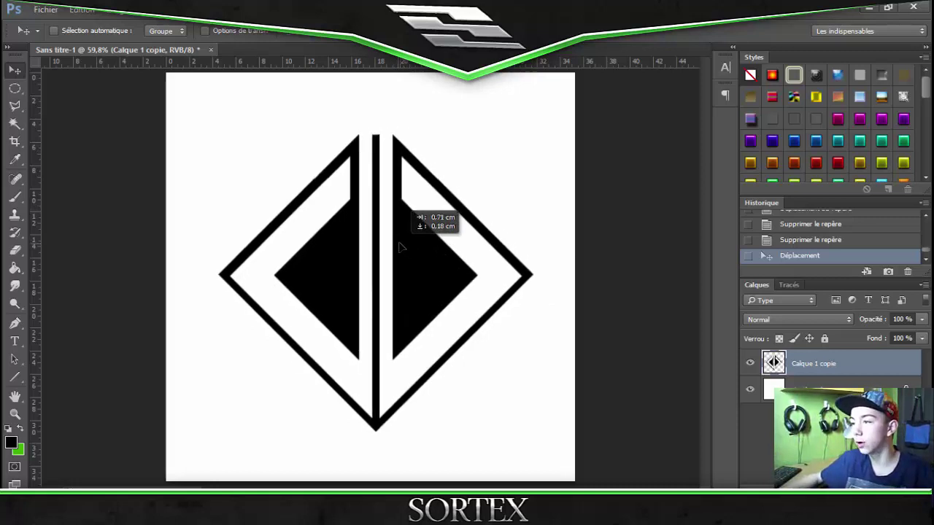
pyautogui.moveTo(392, 277); pyautogui.dragTo(400, 240)
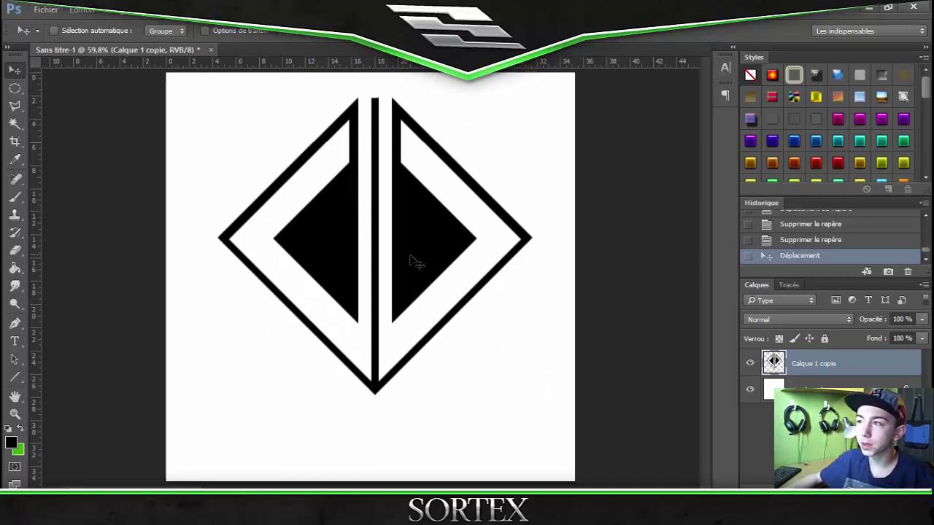
pyautogui.moveTo(411, 256); pyautogui.dragTo(399, 277)
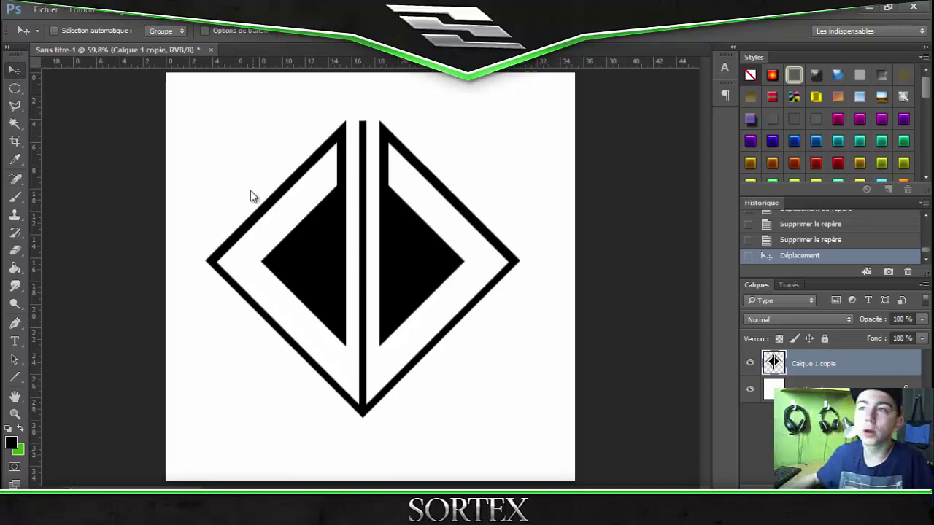
# - Start Importer et lier and browse to Data (D:) > Images > Youtube > Image > Mes images
pyautogui.click(45, 10)
pyautogui.click(73, 240)
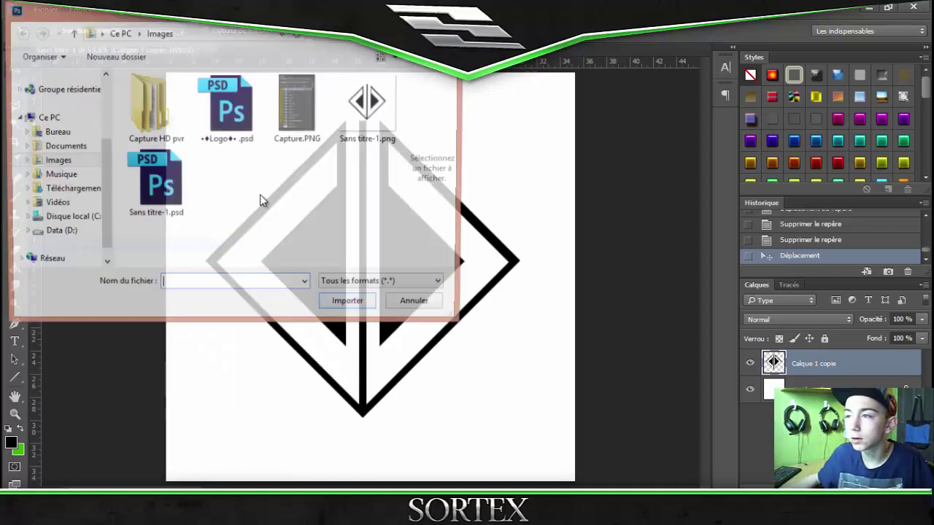
pyautogui.click(54, 233)
pyautogui.doubleClick(160, 124)
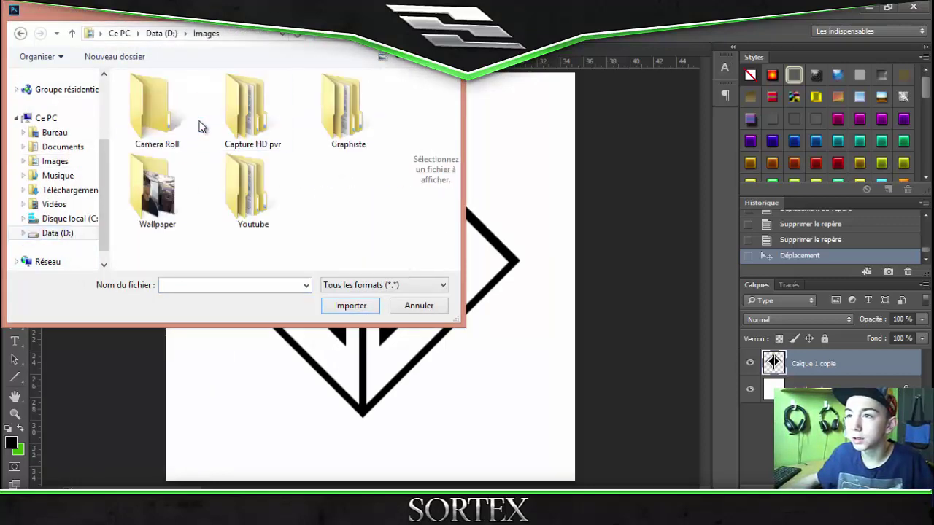
pyautogui.doubleClick(263, 201)
pyautogui.doubleClick(156, 95)
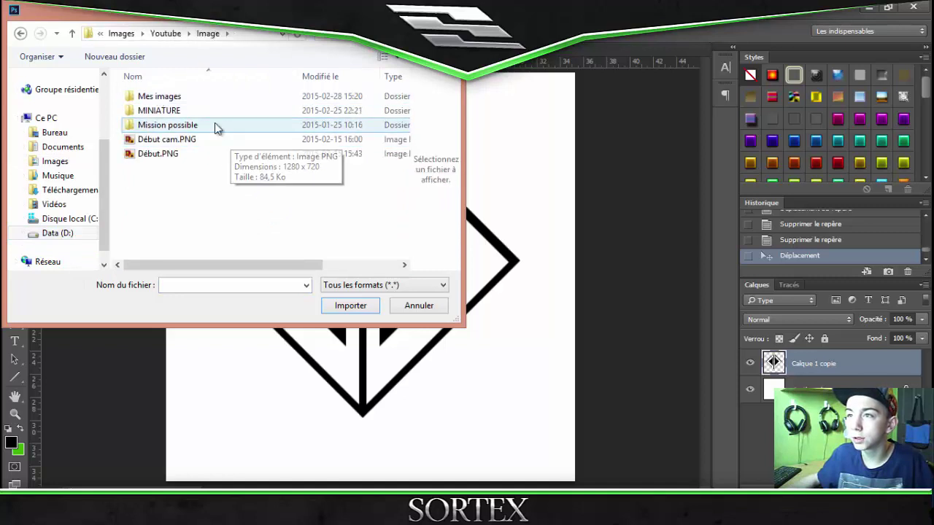
pyautogui.doubleClick(160, 96)
pyautogui.moveTo(402, 115); pyautogui.dragTo(407, 157)
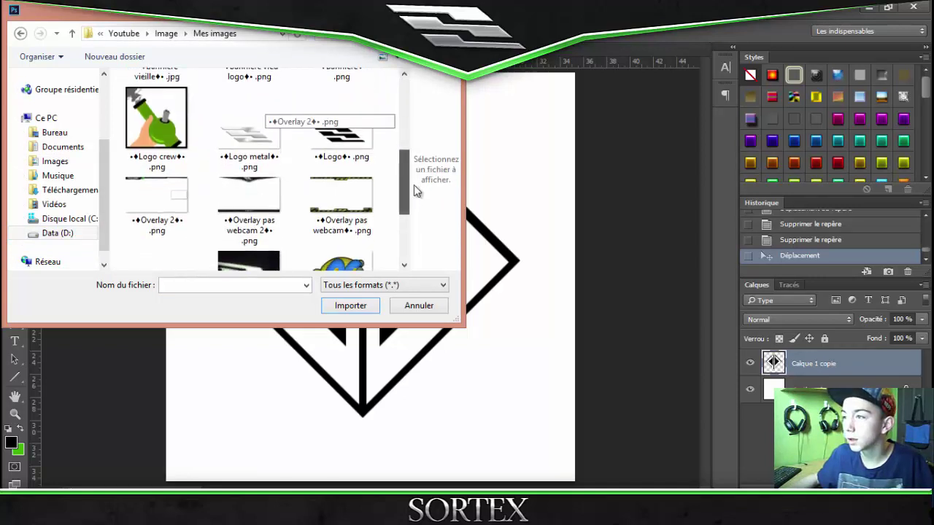
# - Place the striped Logo PNG as a linked layer and hide Calque 1 copie
pyautogui.click(339, 120)
pyautogui.click(350, 305)
pyautogui.press('v')
pyautogui.click(385, 202)
pyautogui.click(750, 391)
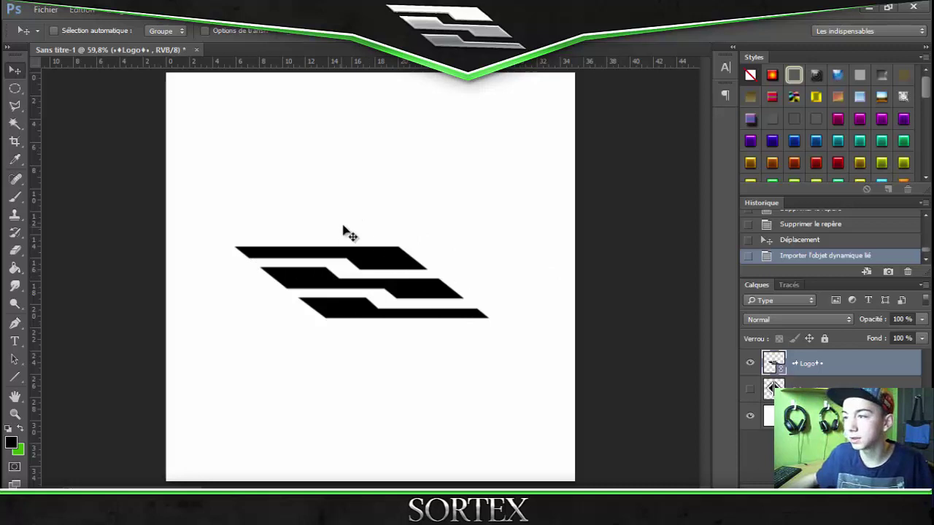
# - Hide and delete the imported Logo layer, show Calque 1 copie, and nudge the diamond right and down
pyautogui.click(750, 362)
pyautogui.click(749, 389)
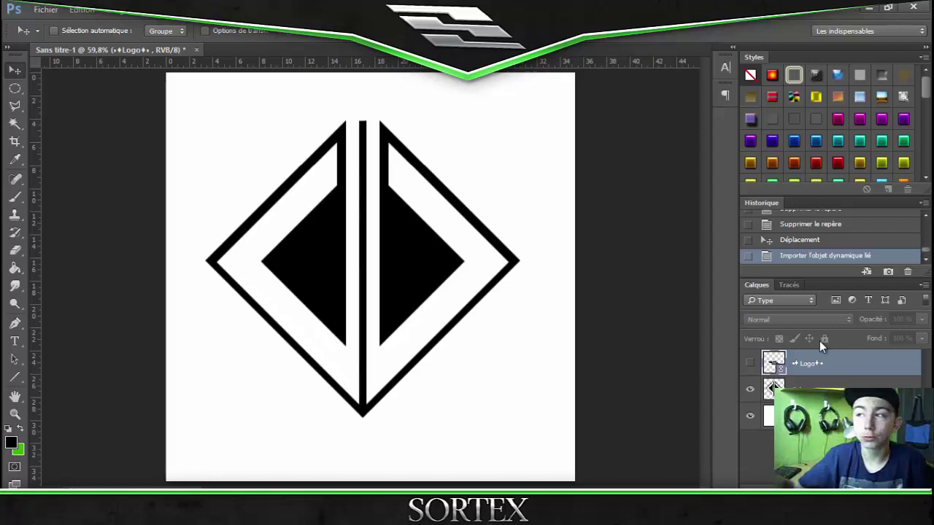
pyautogui.moveTo(251, 252); pyautogui.dragTo(396, 228)
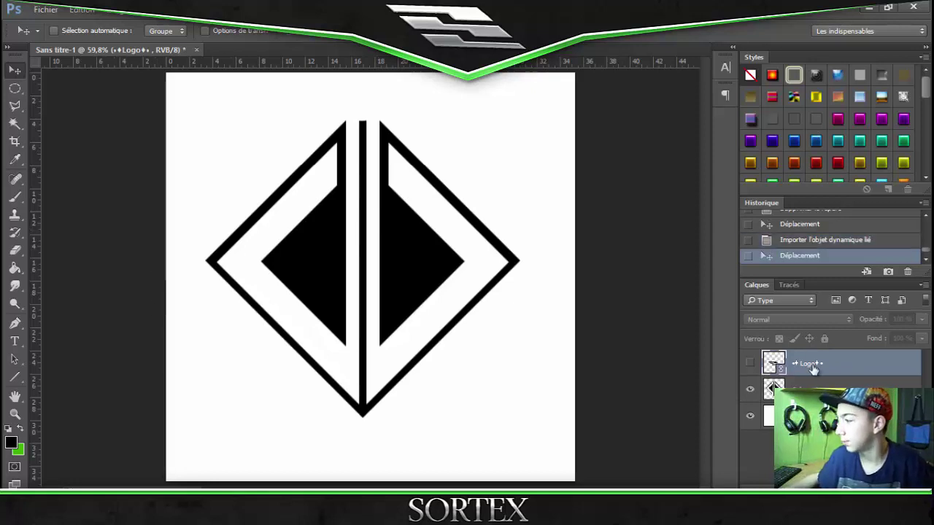
pyautogui.press('Delete')
pyautogui.moveTo(362, 230); pyautogui.dragTo(379, 247)
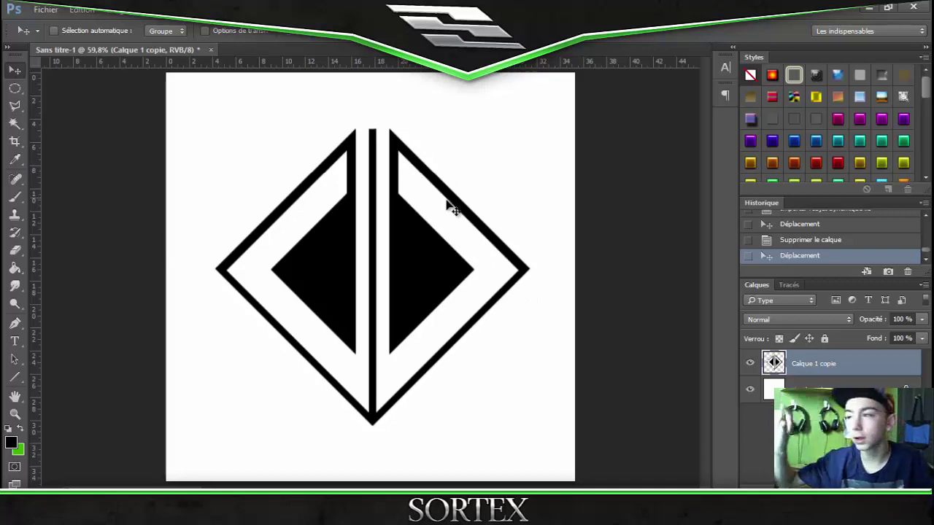
# - Hide the white background to show transparency and reposition the diamond logo slightly up and right
pyautogui.click(749, 392)
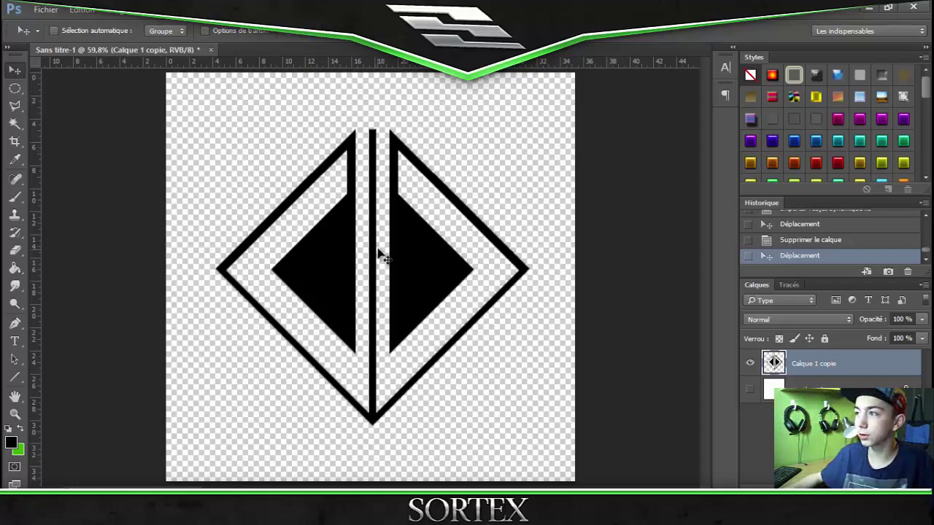
pyautogui.moveTo(419, 292); pyautogui.dragTo(382, 352)
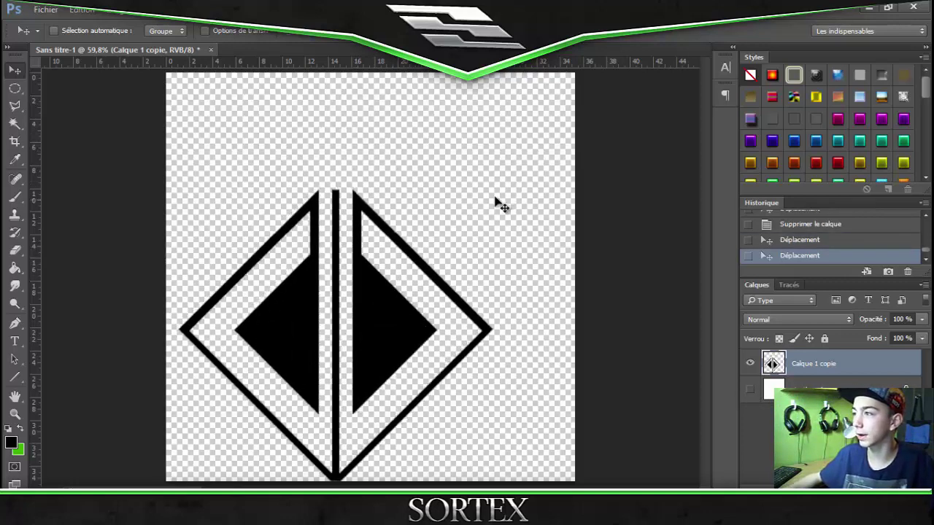
pyautogui.moveTo(355, 300); pyautogui.dragTo(387, 244)
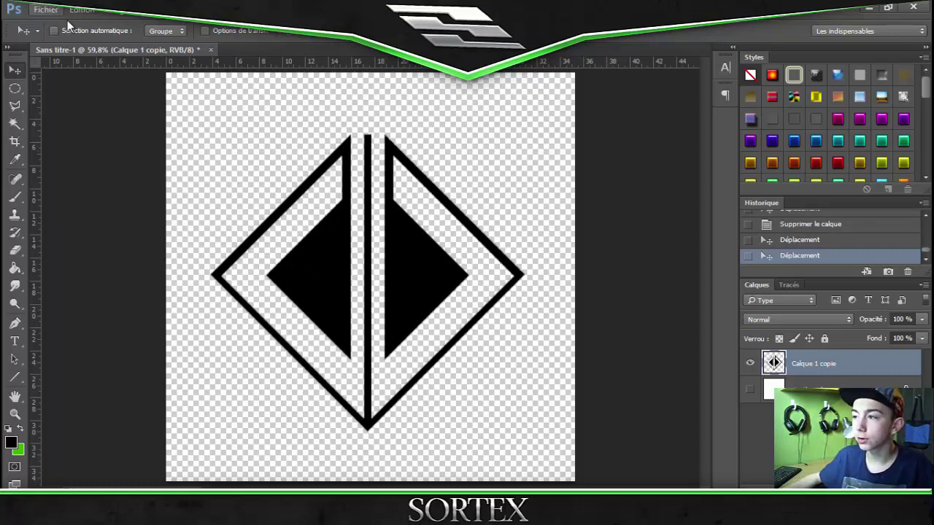
pyautogui.moveTo(379, 278); pyautogui.dragTo(382, 272)
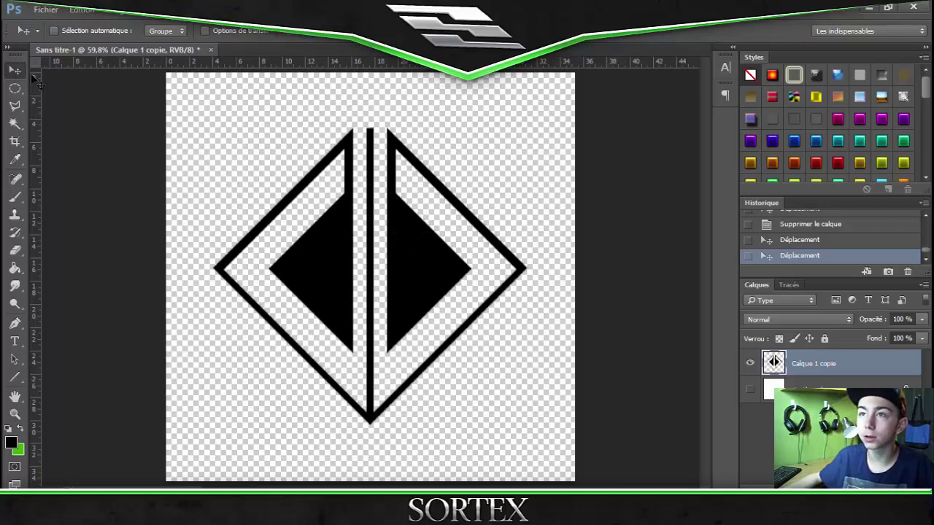
# - Place the Viper banner image as a linked layer and commit it
pyautogui.click(45, 10)
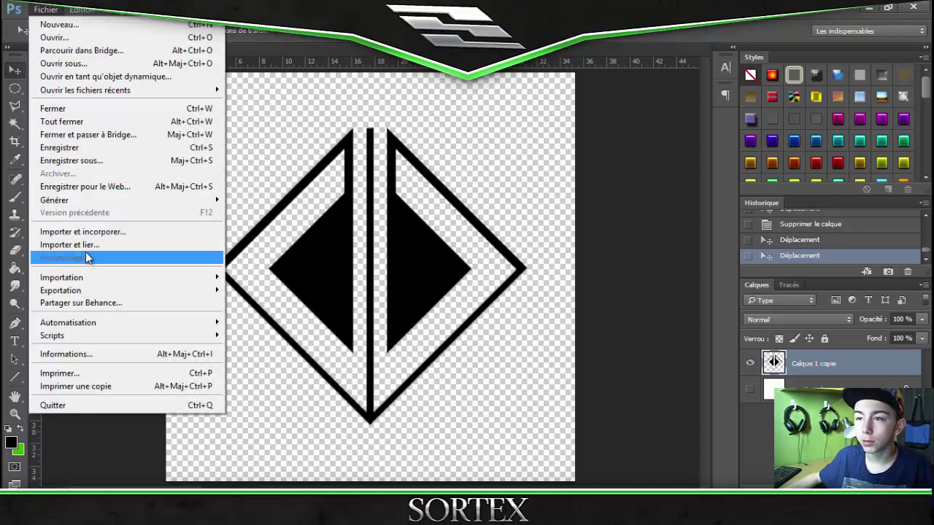
pyautogui.click(81, 244)
pyautogui.click(326, 263)
pyautogui.click(354, 307)
pyautogui.click(14, 70)
pyautogui.click(402, 202)
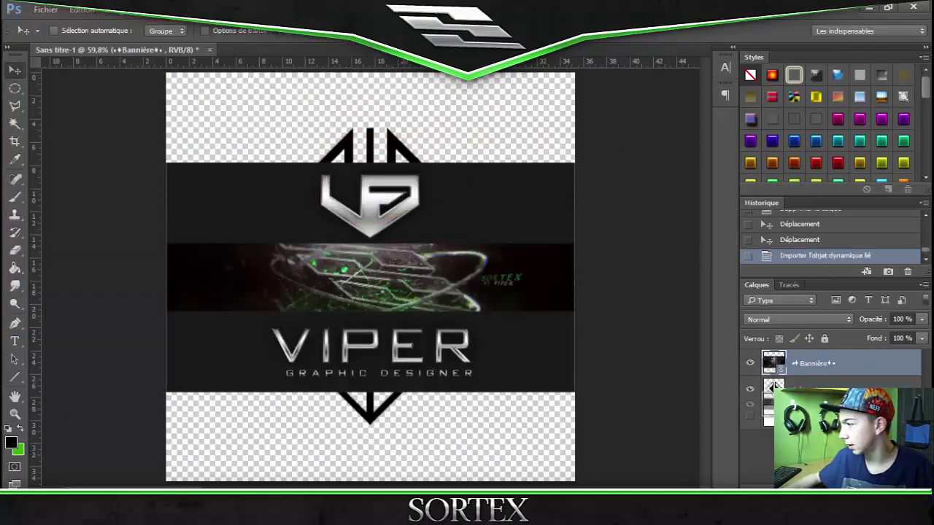
# - Put the diamond above the banner, delete the banner layer, and nudge the diamond up and left
pyautogui.moveTo(773, 386); pyautogui.dragTo(773, 359)
pyautogui.moveTo(420, 264)
pyautogui.mouseDown()
pyautogui.moveTo(340, 271)
pyautogui.moveTo(358, 216)
pyautogui.mouseUp()
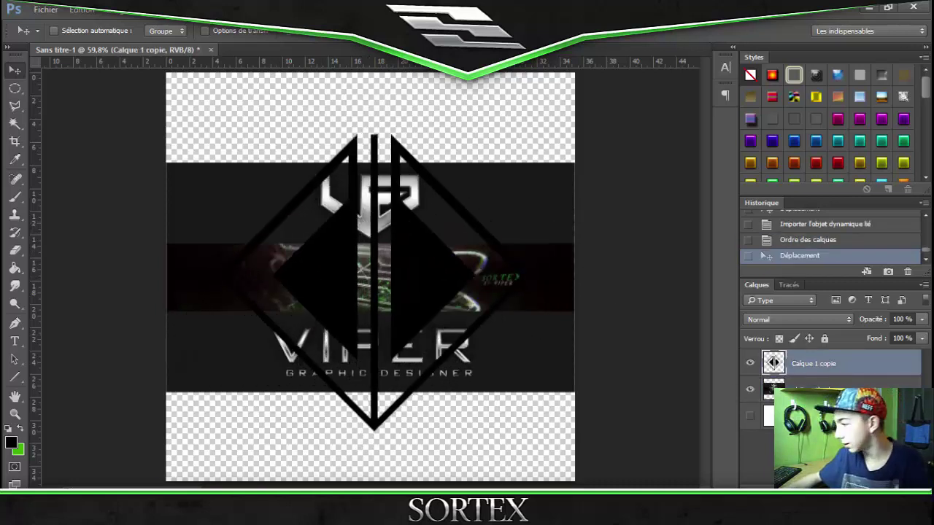
pyautogui.hotkey('alt', '[')
pyautogui.press('Delete')
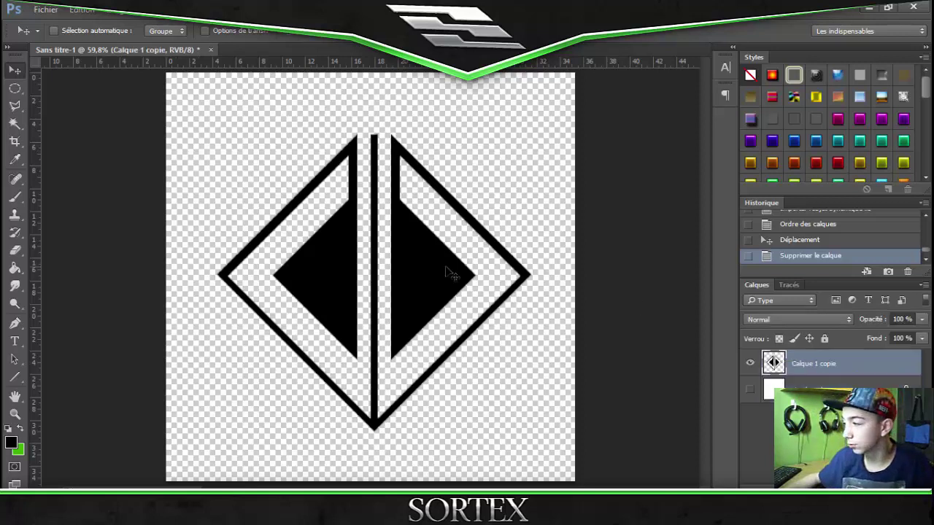
pyautogui.moveTo(450, 274); pyautogui.dragTo(445, 260)
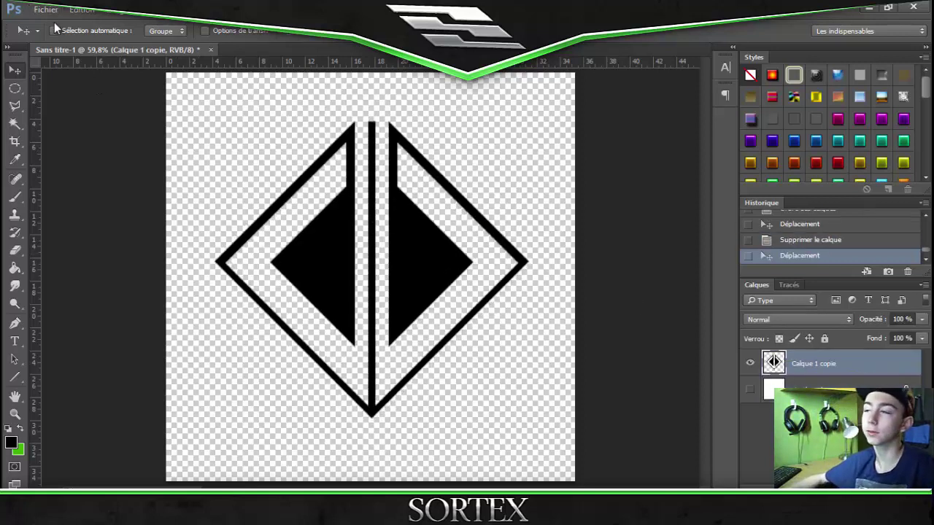
# - Start Enregistrer sous and remove the 1 from the file name, leaving tuto
pyautogui.click(48, 10)
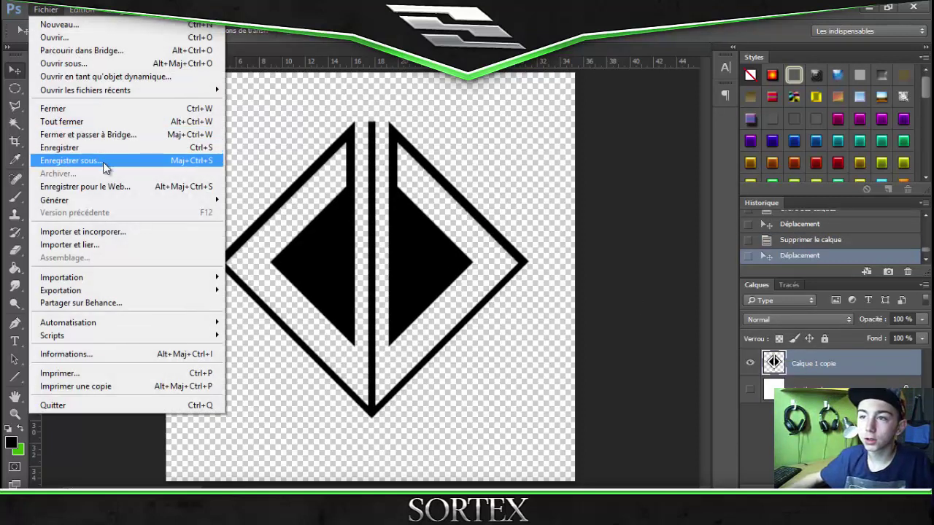
pyautogui.click(505, 278)
pyautogui.click(57, 10)
pyautogui.click(93, 160)
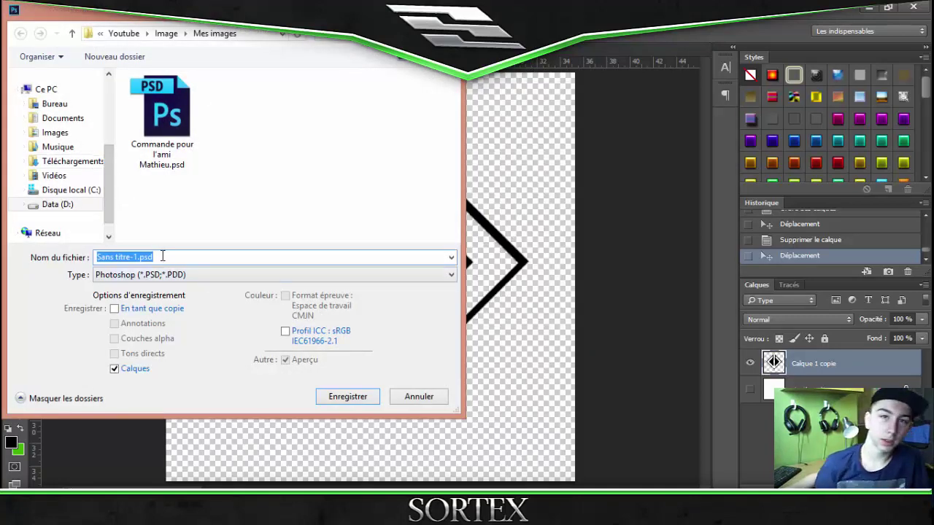
pyautogui.click(136, 257)
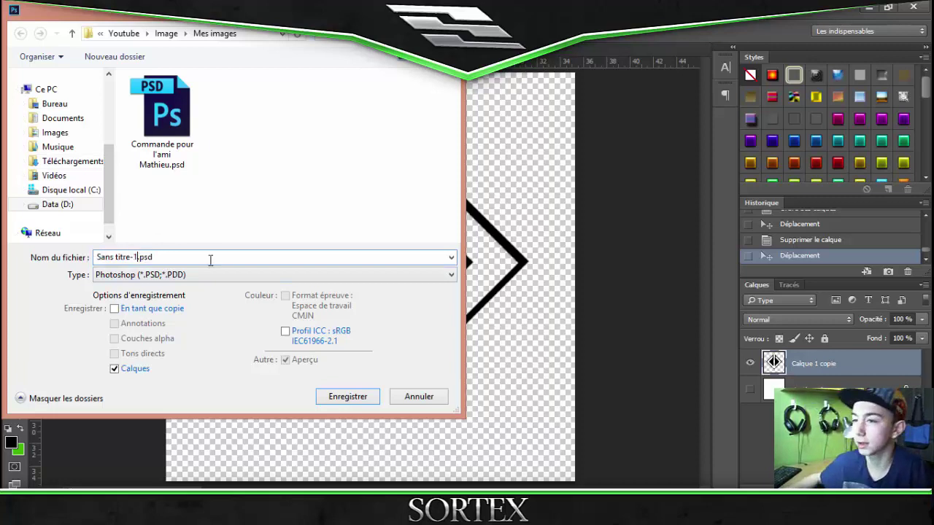
pyautogui.press('BackSpace')
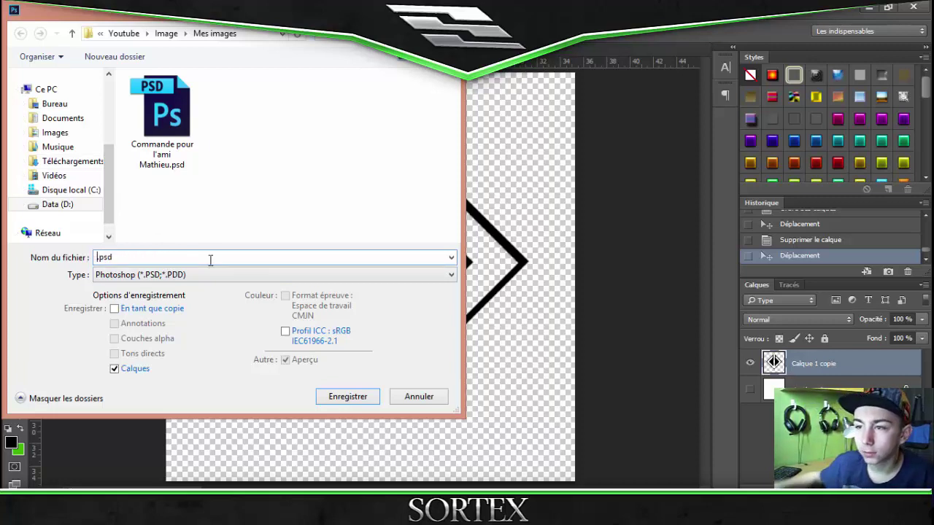
# - Choose Bureau (the desktop) as the save location
pyautogui.click(71, 133)
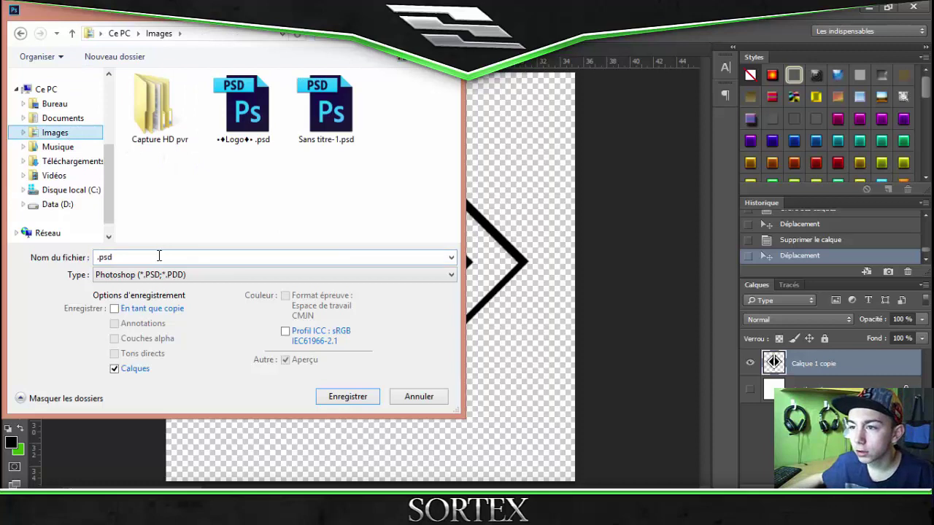
pyautogui.scroll(1, 94, 142)
pyautogui.click(62, 134)
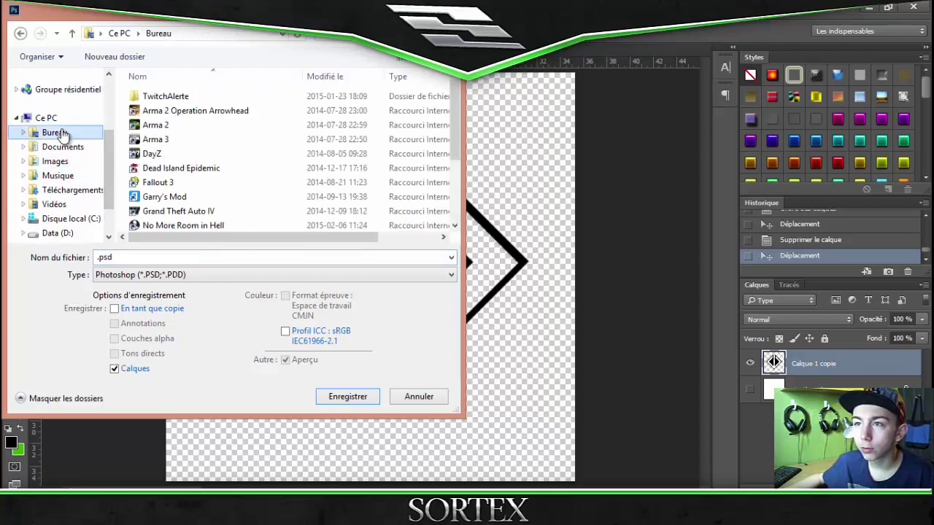
pyautogui.click(64, 118)
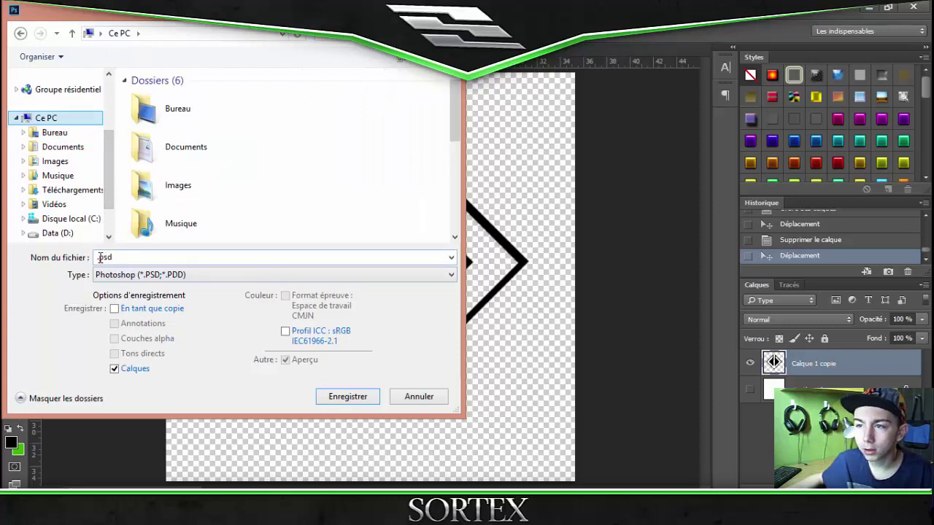
pyautogui.scroll(2, 93, 138)
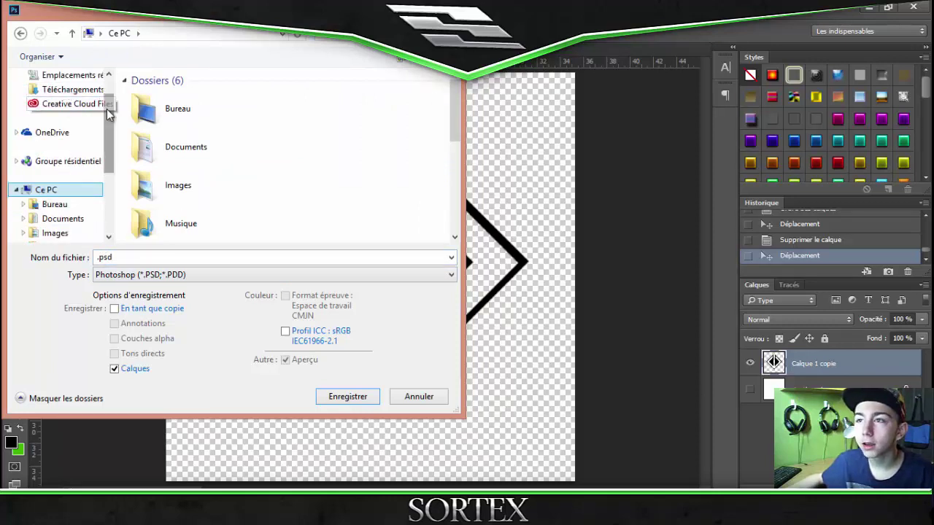
pyautogui.scroll(1, 77, 103)
pyautogui.click(72, 98)
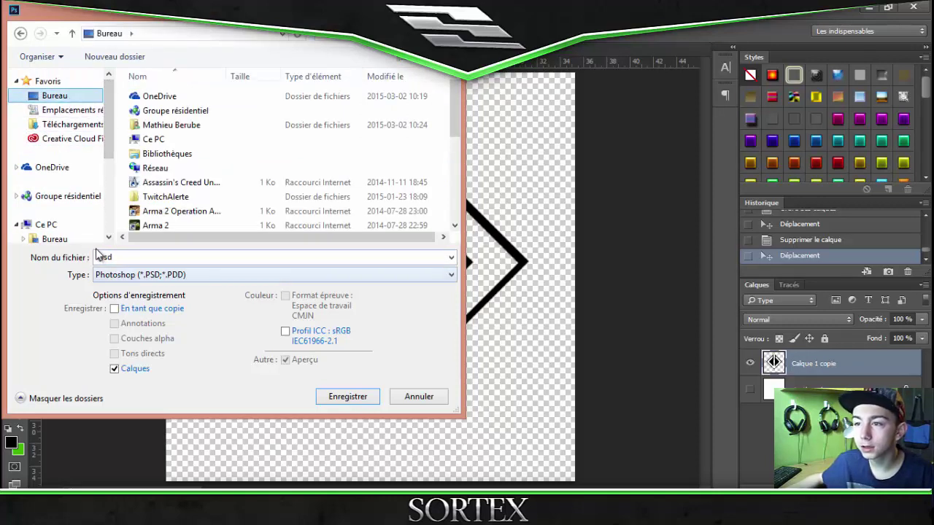
# - Set the file type to PNG and move the save dialog aside to reveal the logo
pyautogui.moveTo(96, 257); pyautogui.dragTo(154, 257)
pyautogui.click(174, 256)
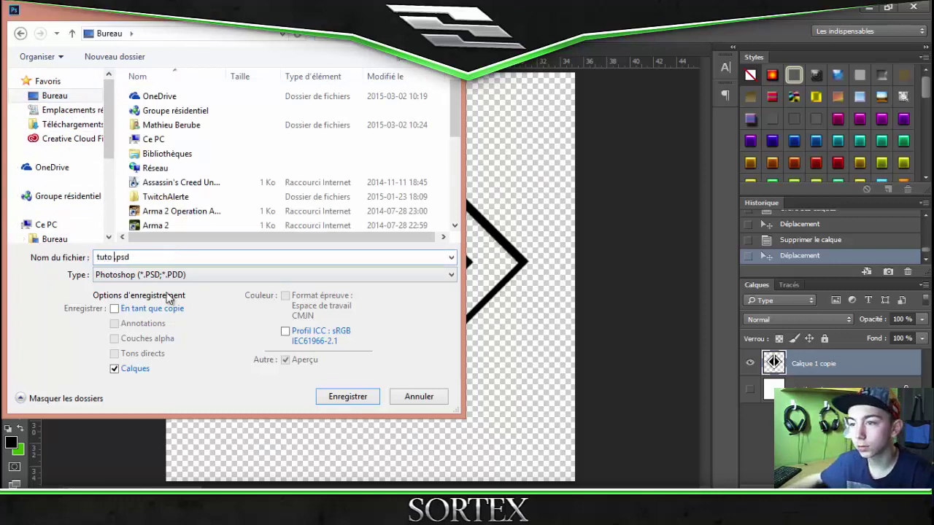
pyautogui.click(155, 277)
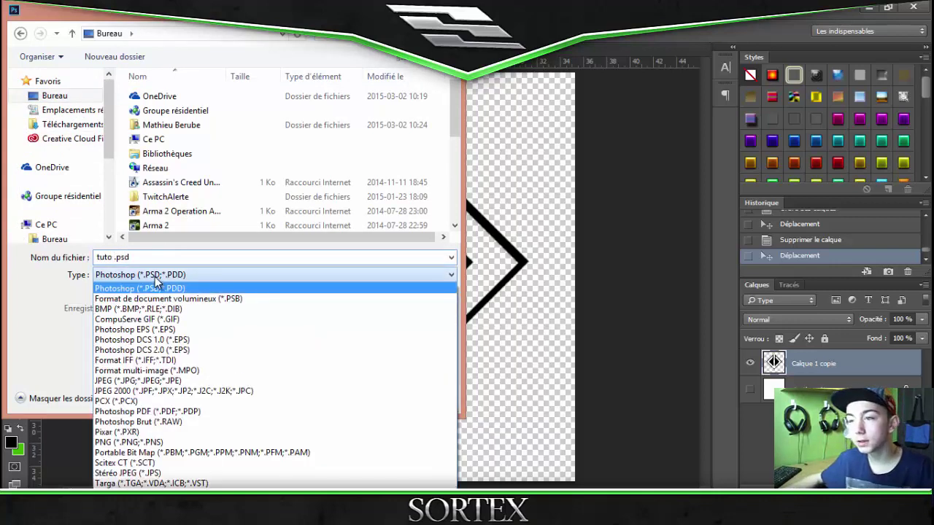
pyautogui.click(146, 442)
pyautogui.moveTo(175, 11); pyautogui.dragTo(718, 84)
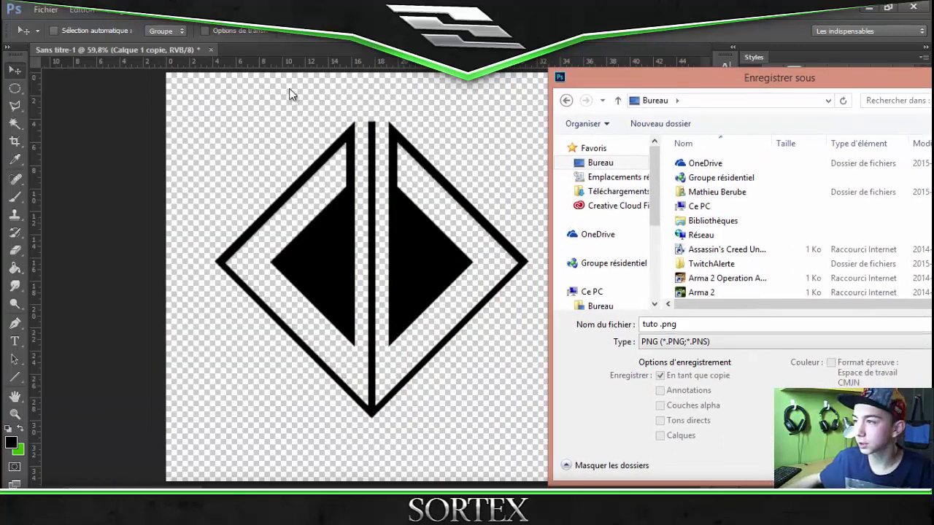
# - Save as tuto .png and accept the default PNG options (Plus petit/Lent, no interlacing)
pyautogui.click(685, 343)
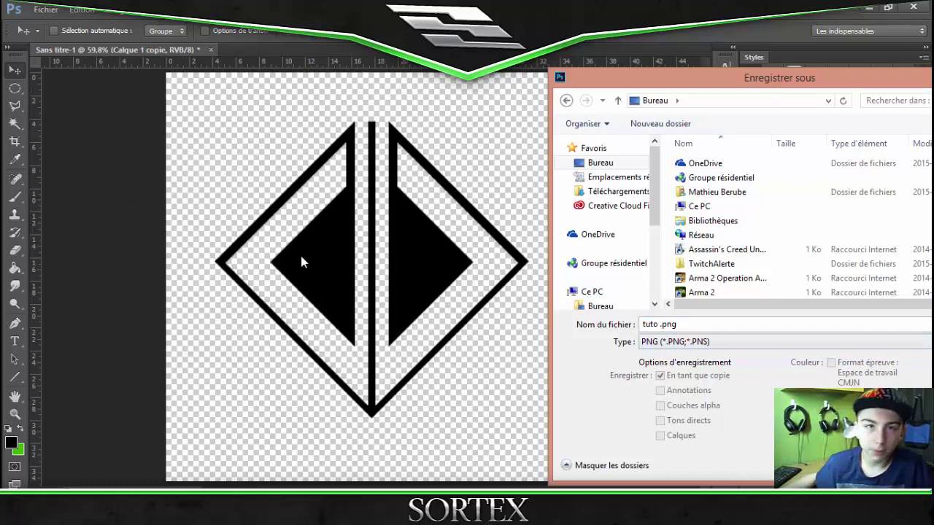
pyautogui.click(732, 345)
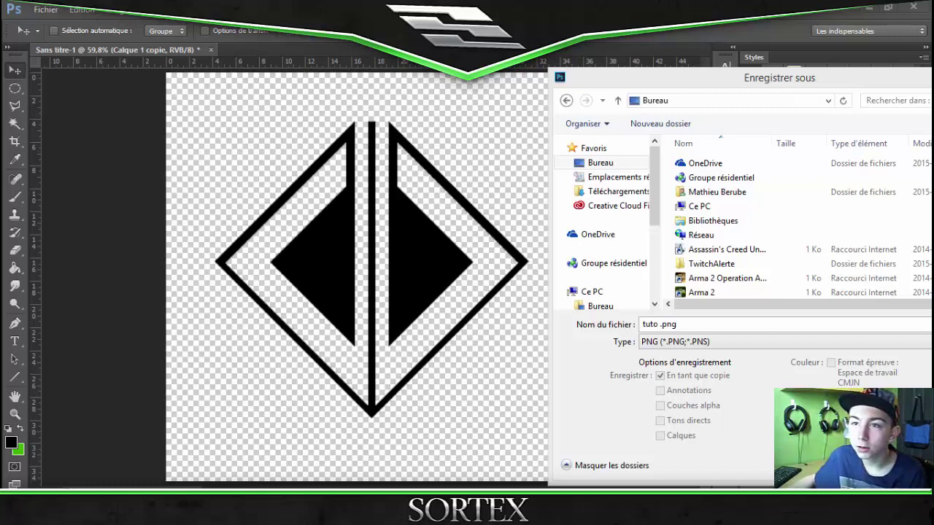
pyautogui.moveTo(771, 79); pyautogui.dragTo(514, 62)
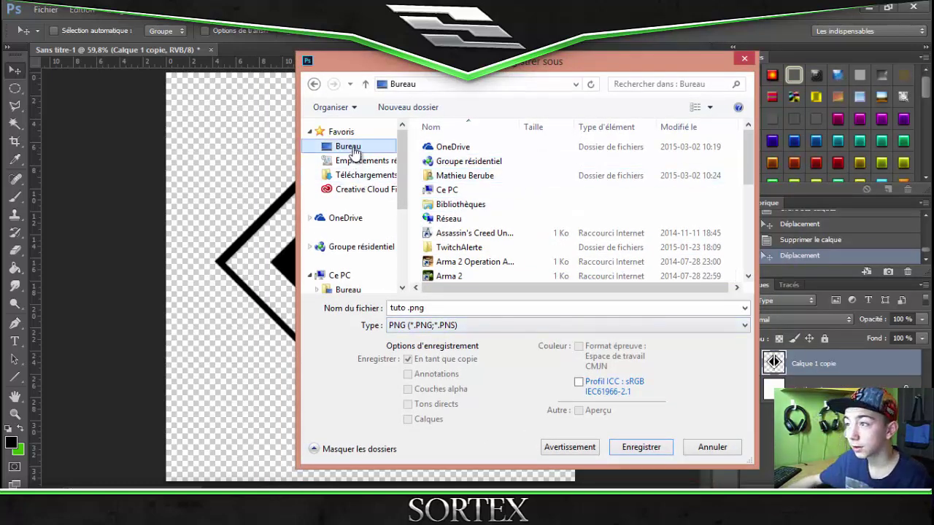
pyautogui.click(621, 448)
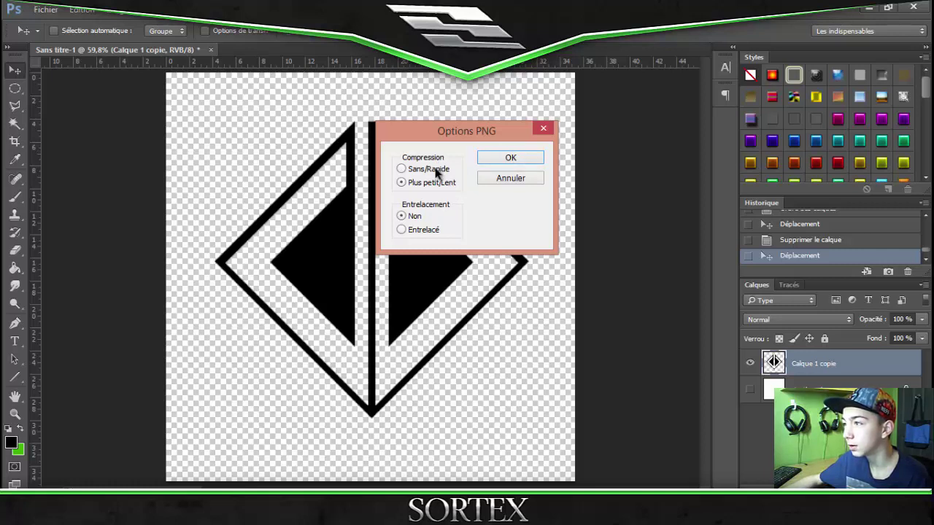
pyautogui.click(509, 158)
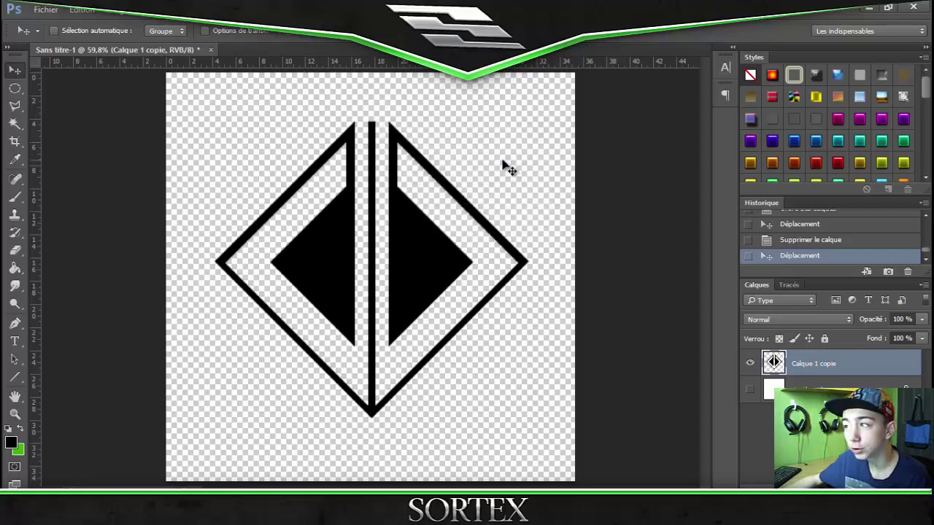
# - Minimize Photoshop, move tuto.png to the desktop centre, and open it in Windows Photo Viewer
pyautogui.click(868, 8)
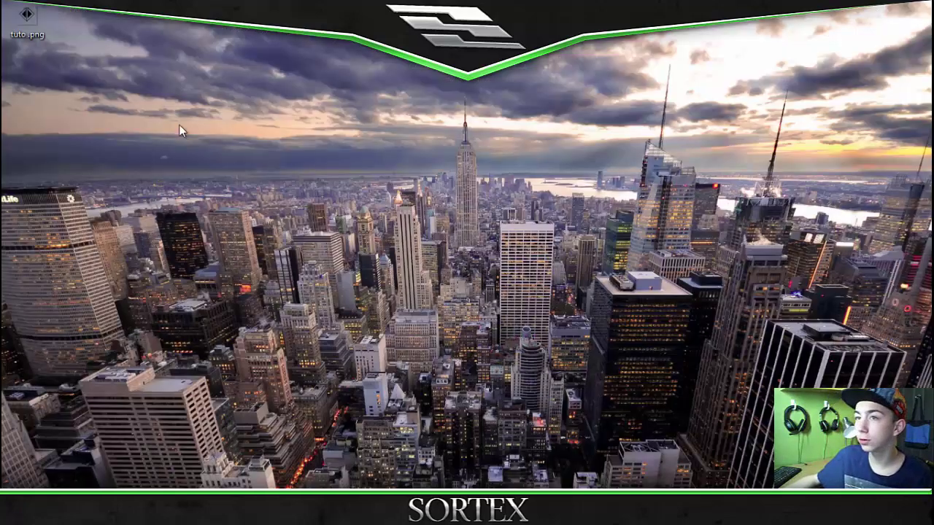
pyautogui.moveTo(22, 18); pyautogui.dragTo(419, 187)
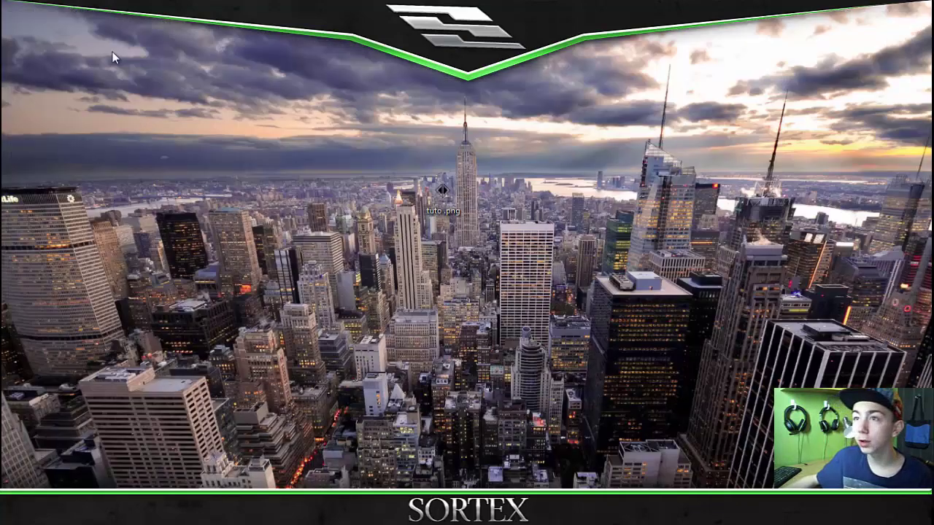
pyautogui.rightClick(451, 198)
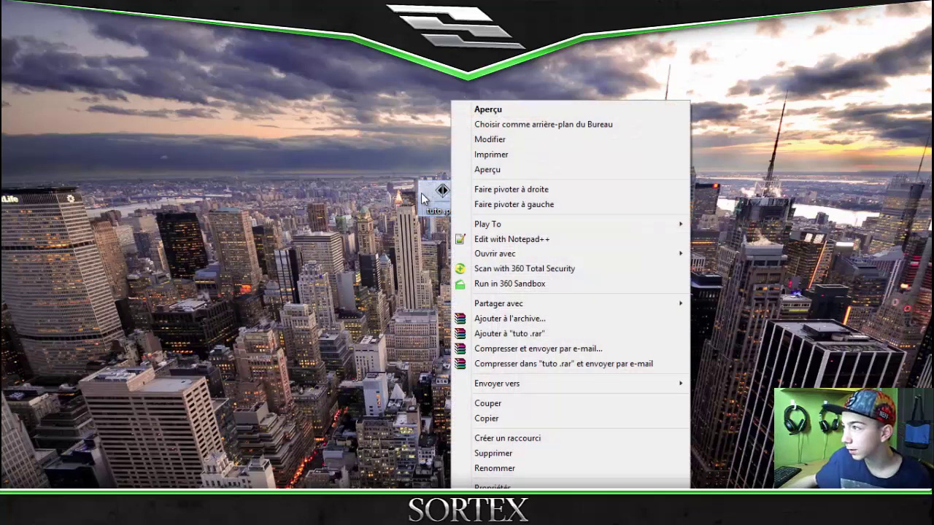
pyautogui.click(447, 208)
pyautogui.moveTo(465, 195); pyautogui.dragTo(464, 195)
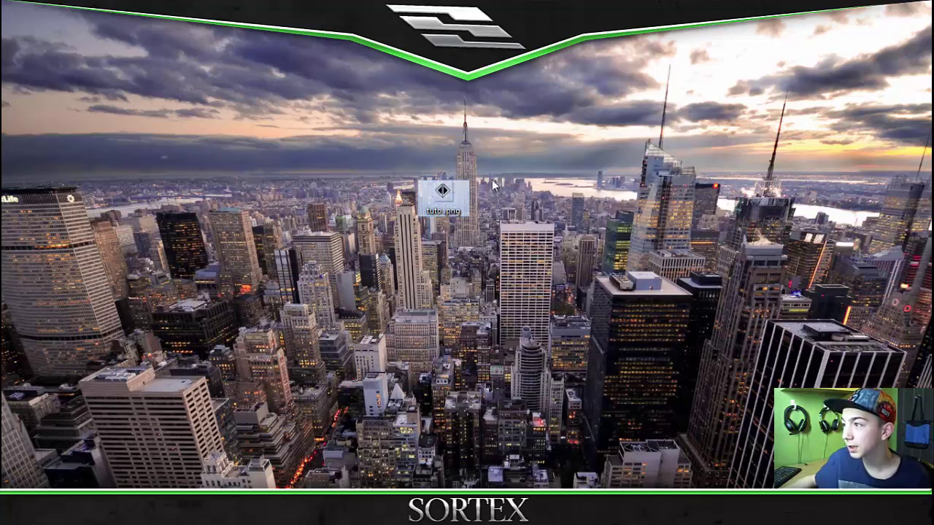
pyautogui.doubleClick(452, 197)
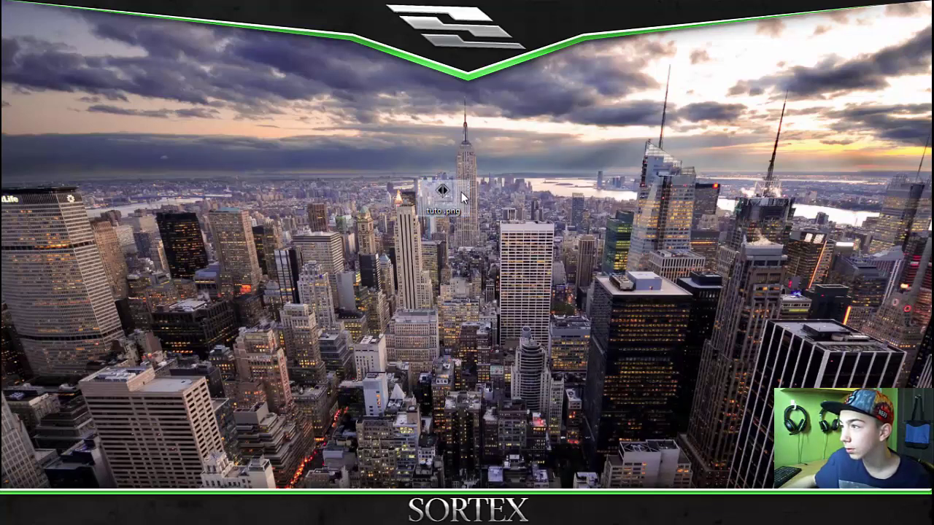